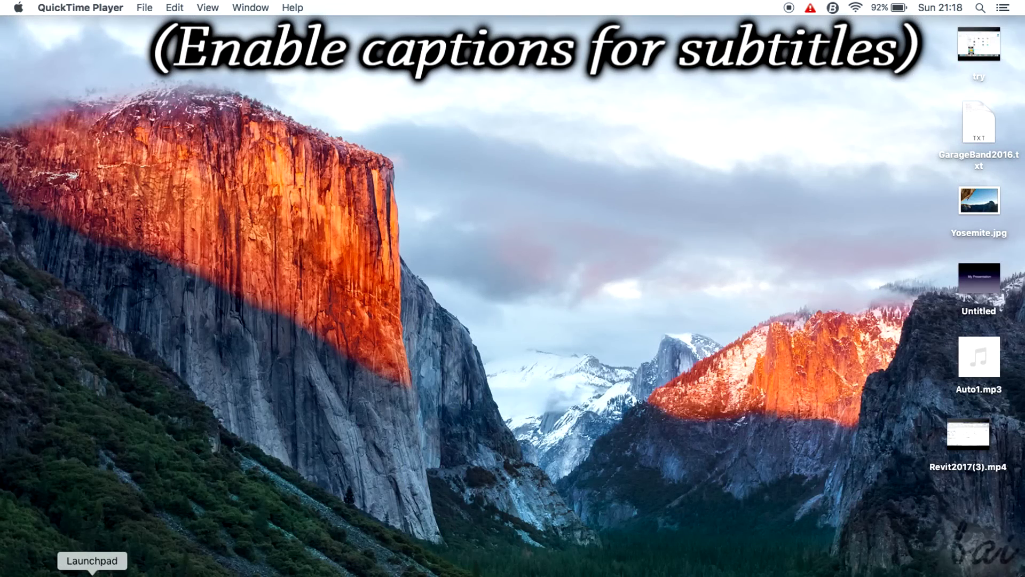
# Step: Launch GarageBand from Launchpad and play a note an octave higher
pyautogui.click(92, 572)
pyautogui.click(783, 206)
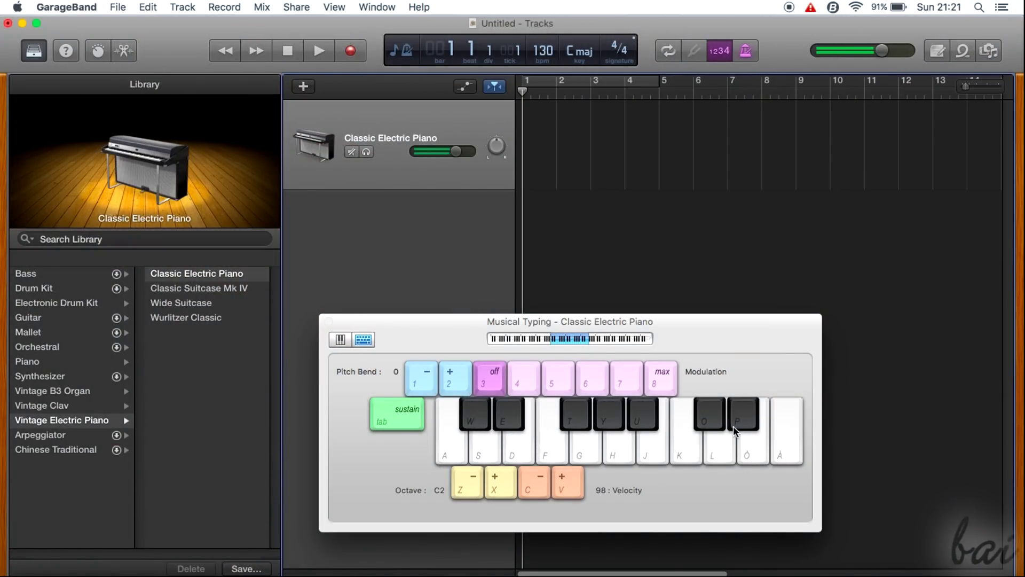
pyautogui.click(596, 341)
pyautogui.click(544, 456)
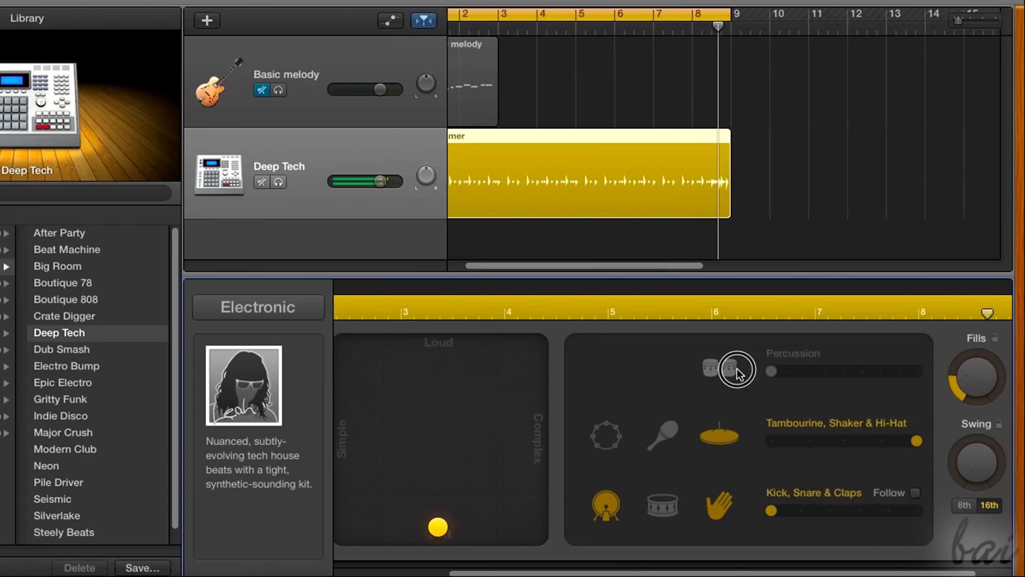
# Step: Add congas at percussion amount 3 to the drummer part, then bring up the new-project chooser
pyautogui.click(736, 368)
pyautogui.moveTo(771, 371); pyautogui.dragTo(913, 377)
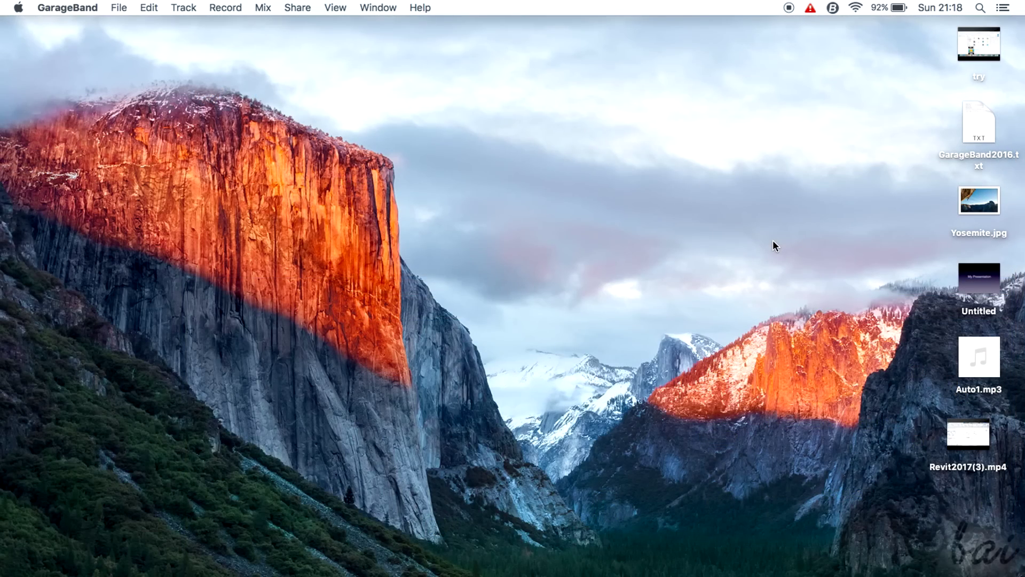
pyautogui.press('super+n')
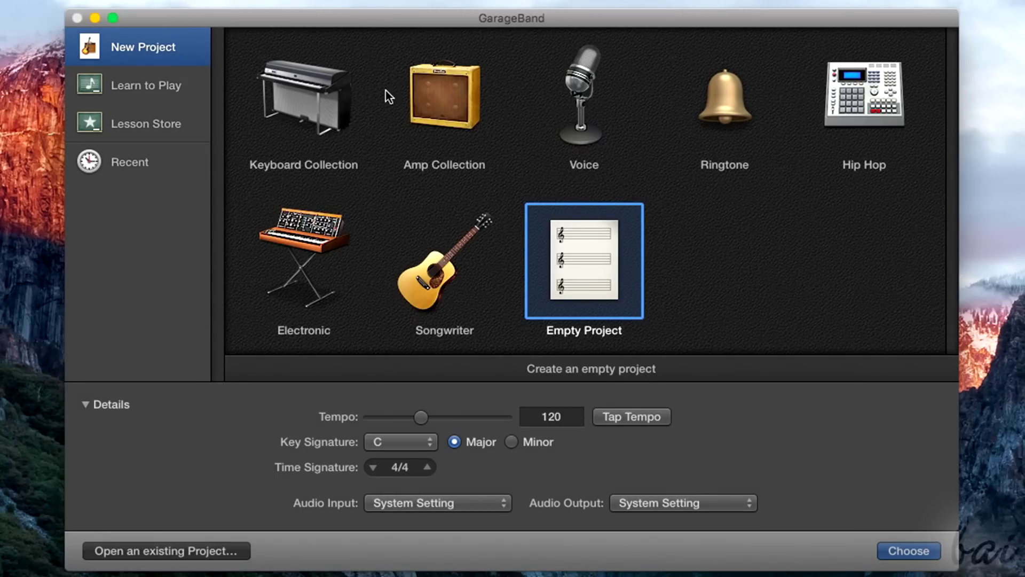
pyautogui.click(177, 90)
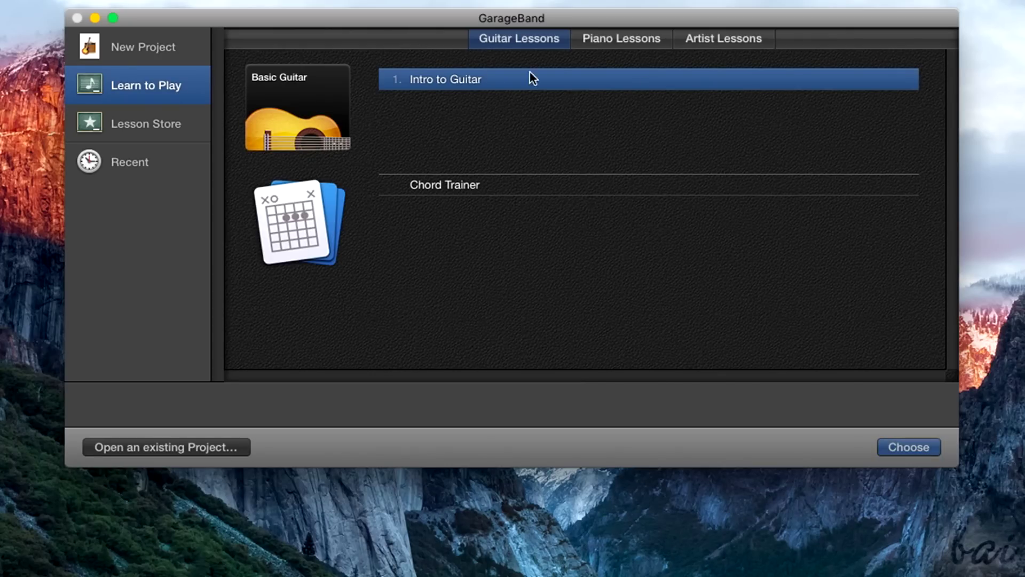
pyautogui.click(179, 125)
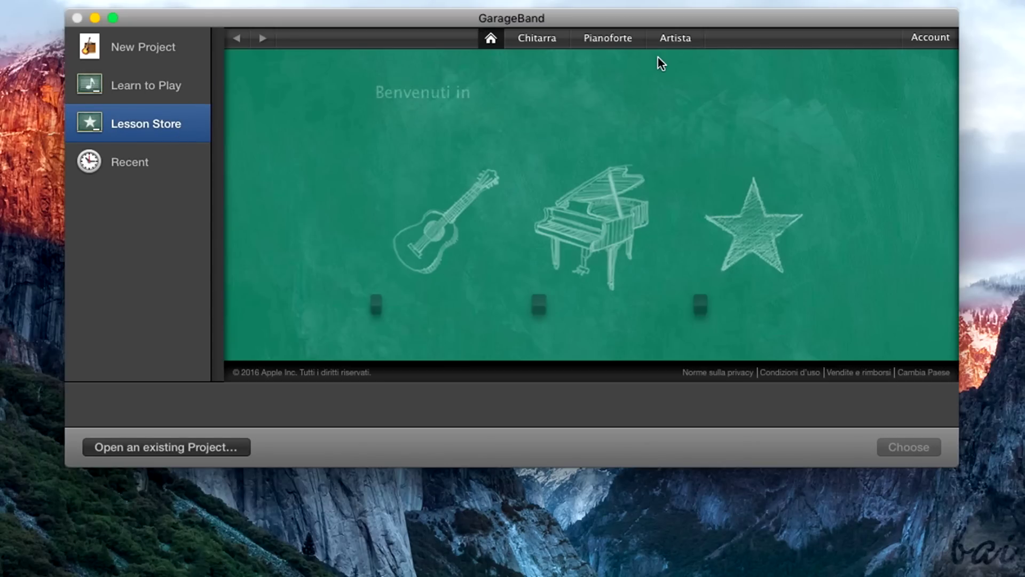
pyautogui.click(610, 51)
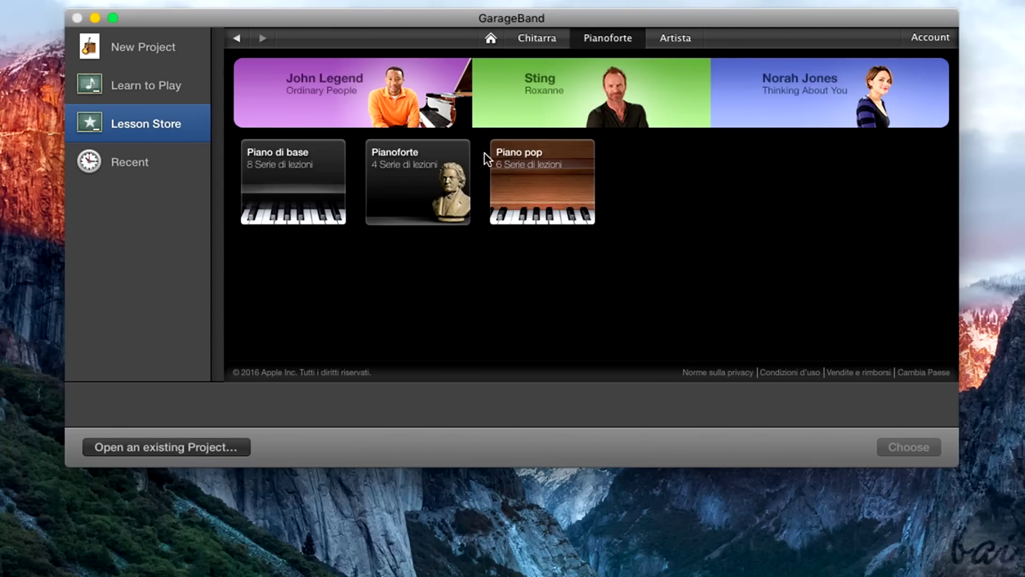
pyautogui.click(309, 175)
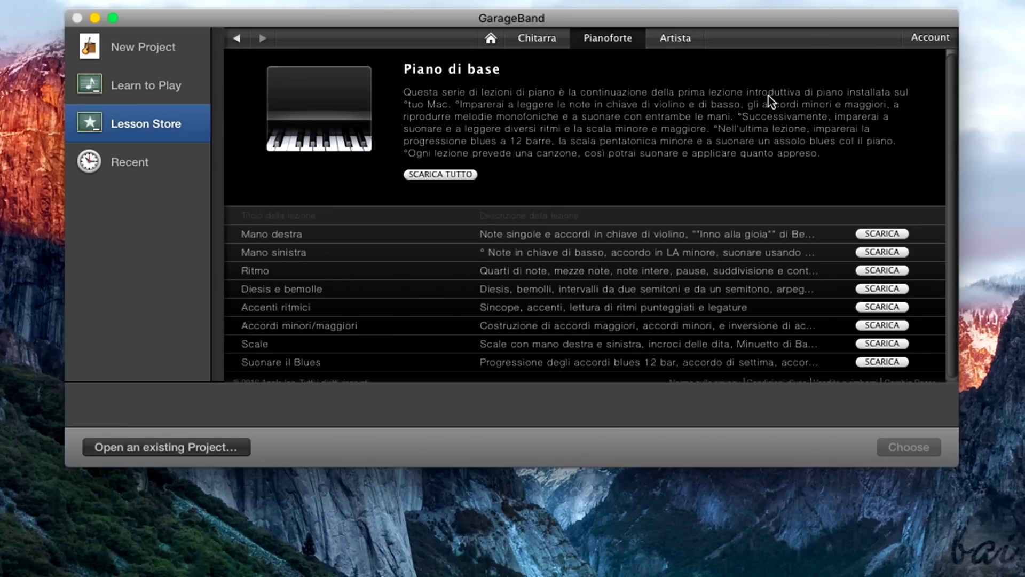
pyautogui.click(145, 56)
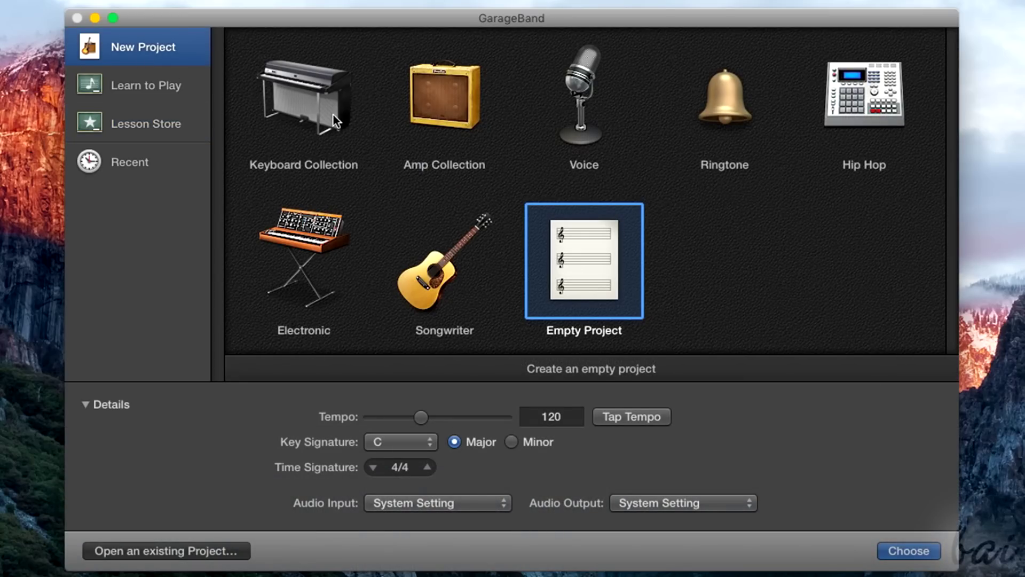
pyautogui.click(125, 158)
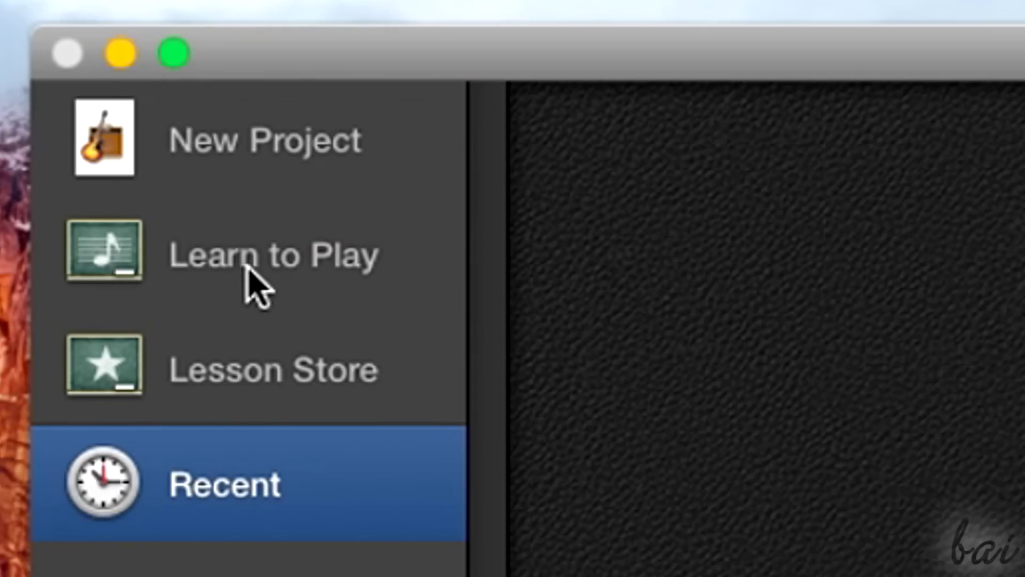
pyautogui.click(270, 171)
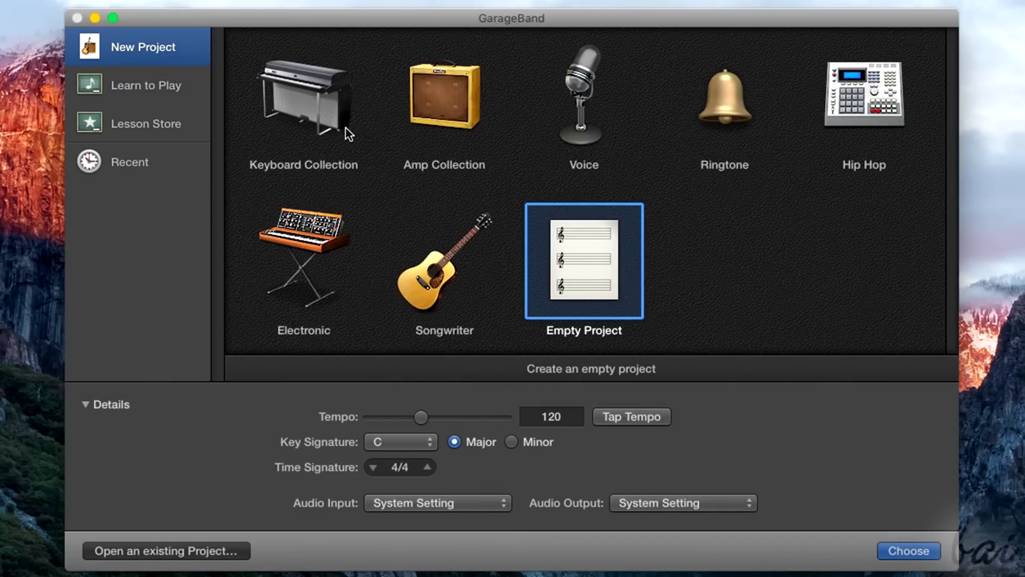
pyautogui.click(333, 136)
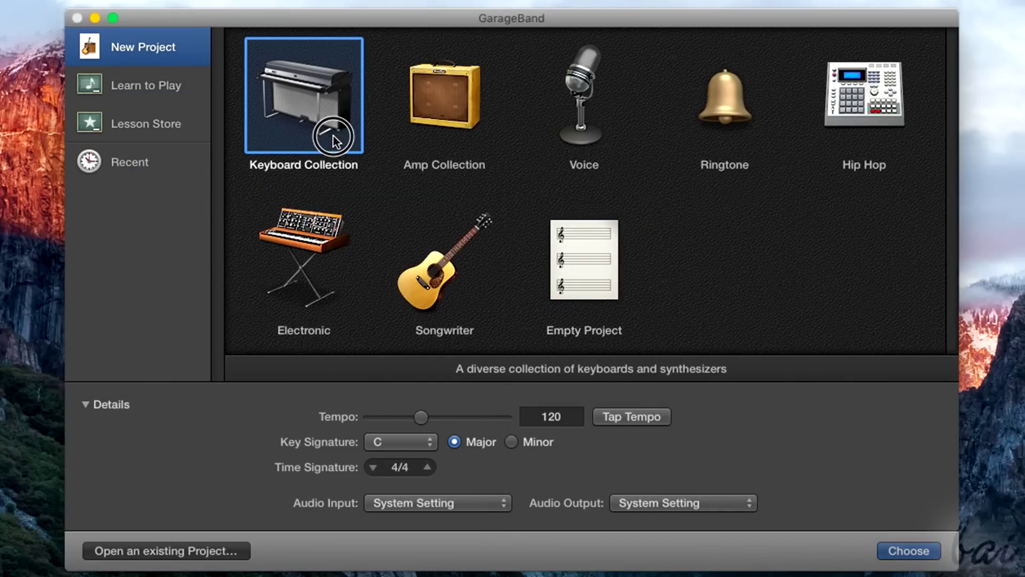
pyautogui.click(393, 121)
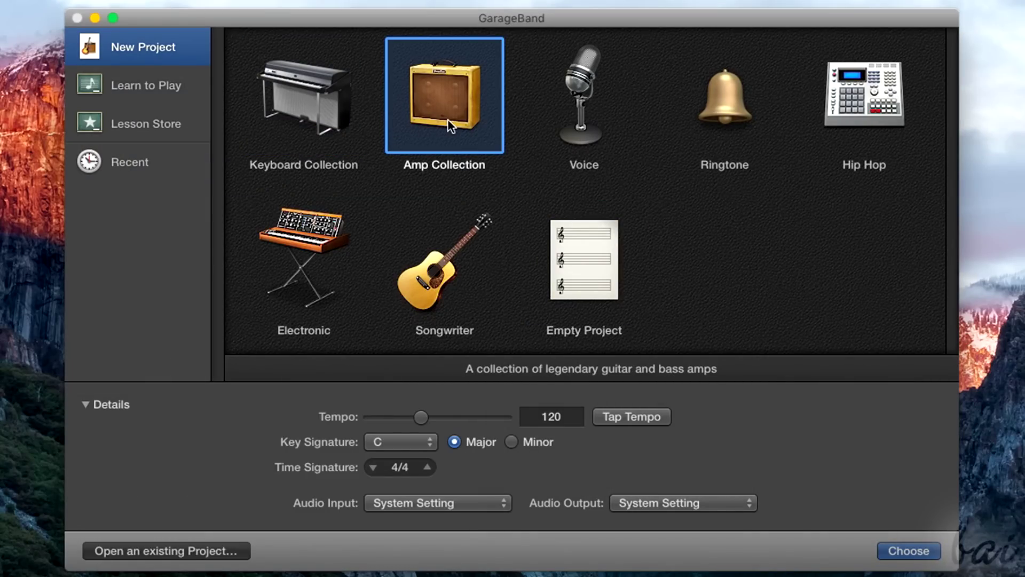
pyautogui.click(565, 140)
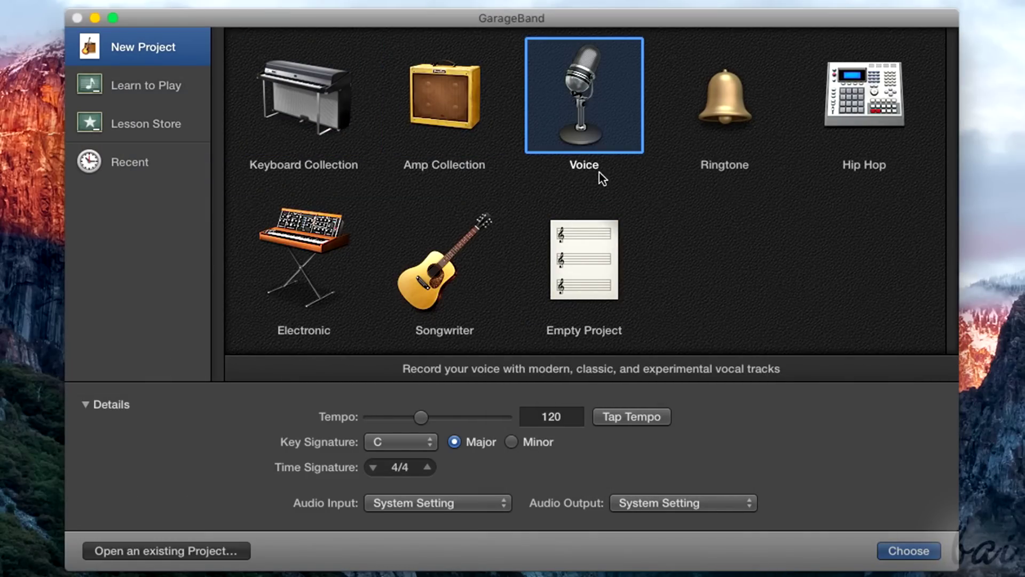
pyautogui.click(740, 135)
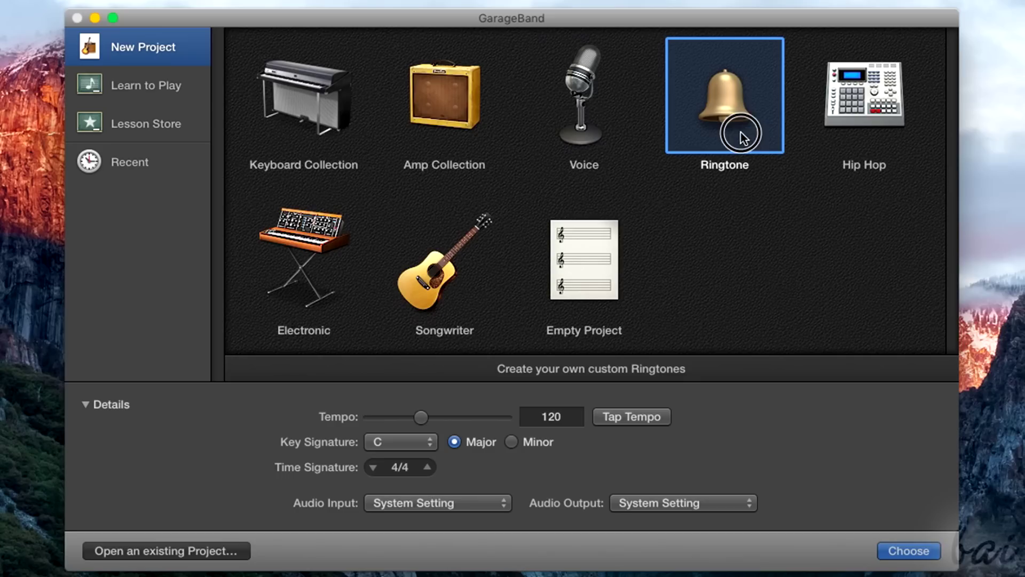
pyautogui.click(858, 126)
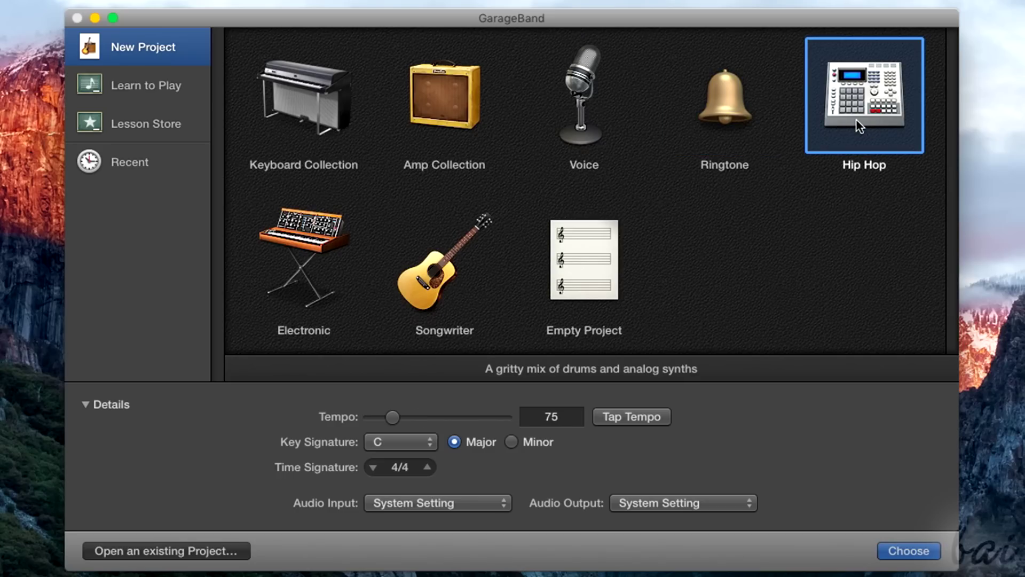
pyautogui.click(453, 289)
pyautogui.click(594, 281)
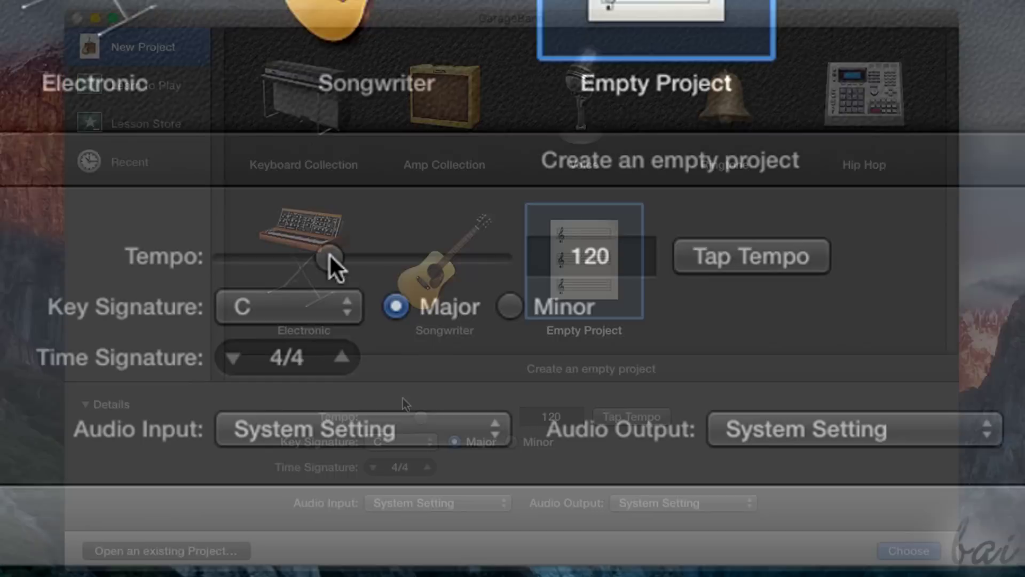
# Step: Set the tempo to 130 bpm, keeping the C major key and system audio input and output
pyautogui.moveTo(422, 422)
pyautogui.mouseDown()
pyautogui.moveTo(457, 431)
pyautogui.moveTo(421, 425)
pyautogui.mouseUp()
pyautogui.moveTo(328, 273)
pyautogui.mouseDown()
pyautogui.moveTo(354, 244)
pyautogui.moveTo(352, 254)
pyautogui.mouseUp()
pyautogui.click(347, 308)
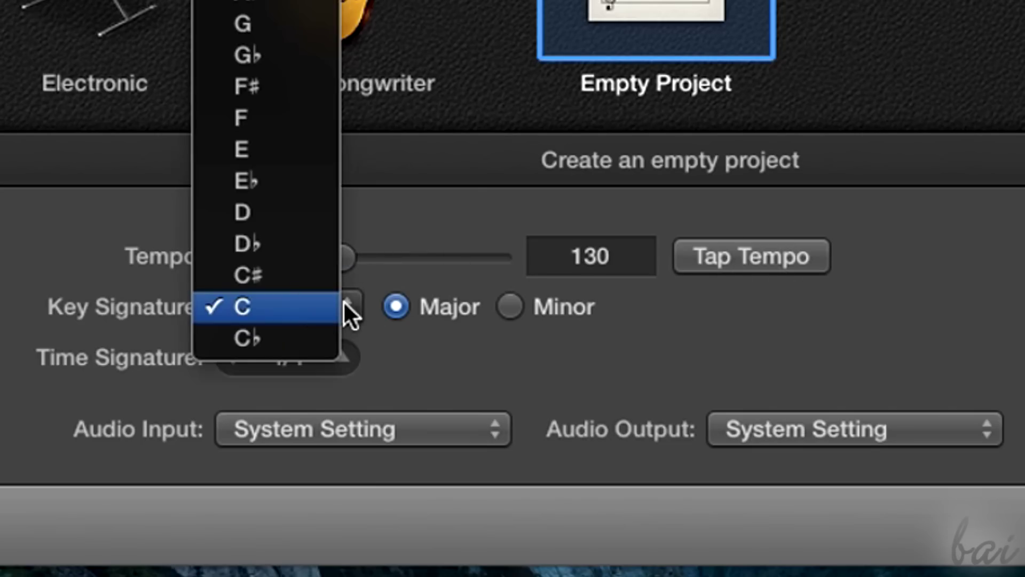
pyautogui.click(502, 421)
pyautogui.click(504, 422)
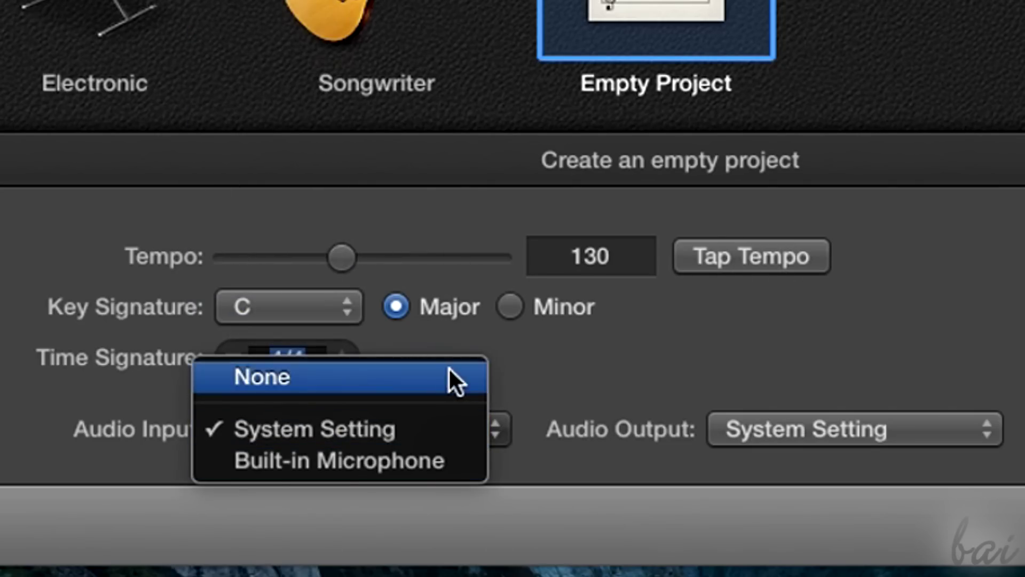
pyautogui.click(803, 368)
pyautogui.click(962, 434)
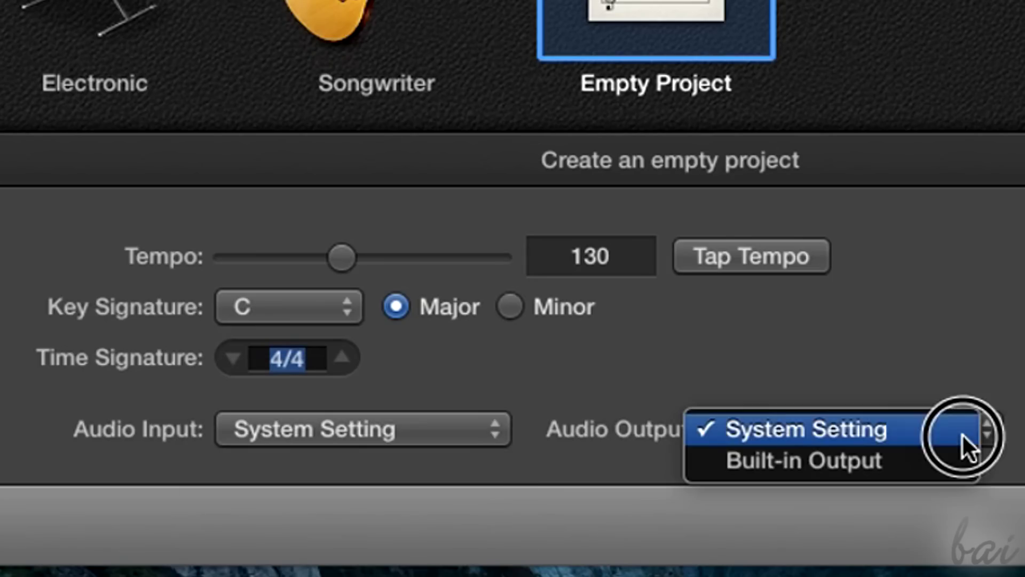
pyautogui.click(933, 427)
pyautogui.moveTo(336, 258)
pyautogui.mouseDown()
pyautogui.moveTo(398, 275)
pyautogui.moveTo(341, 279)
pyautogui.moveTo(328, 272)
pyautogui.moveTo(339, 263)
pyautogui.mouseUp()
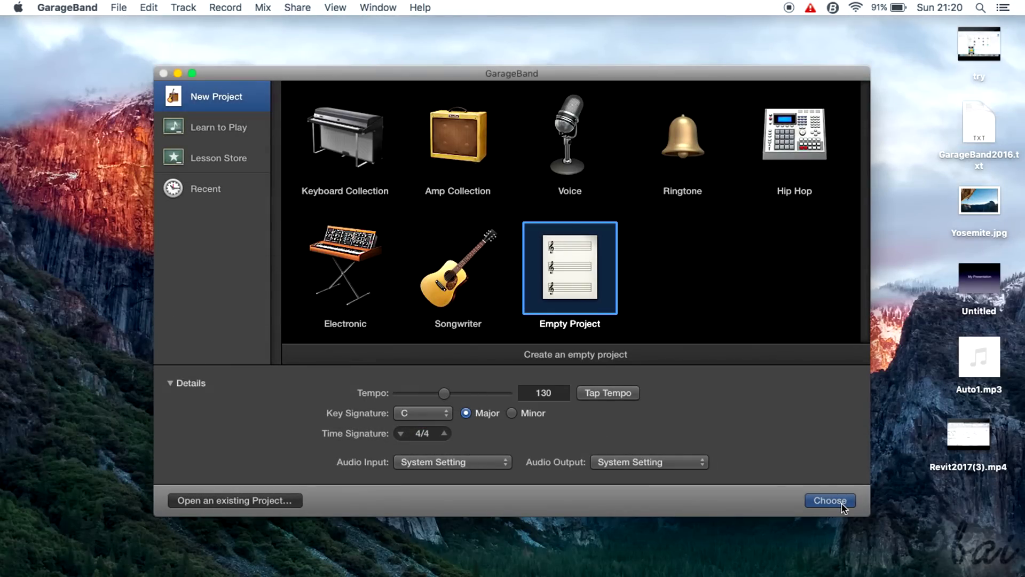
# Step: Create the empty project with a Software Instrument track and unsolo the Big Room drummer track
pyautogui.click(830, 500)
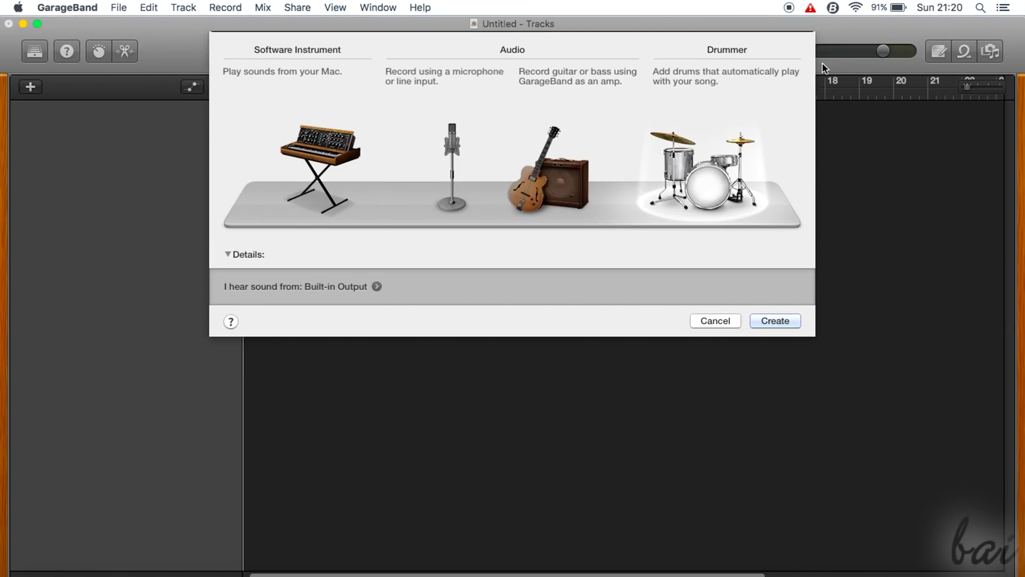
pyautogui.click(328, 133)
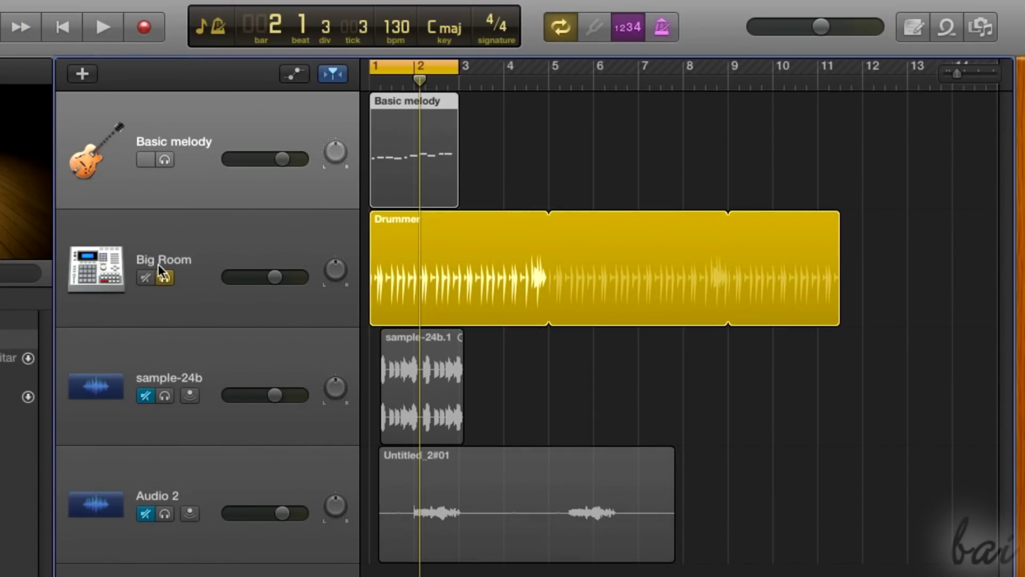
pyautogui.click(162, 274)
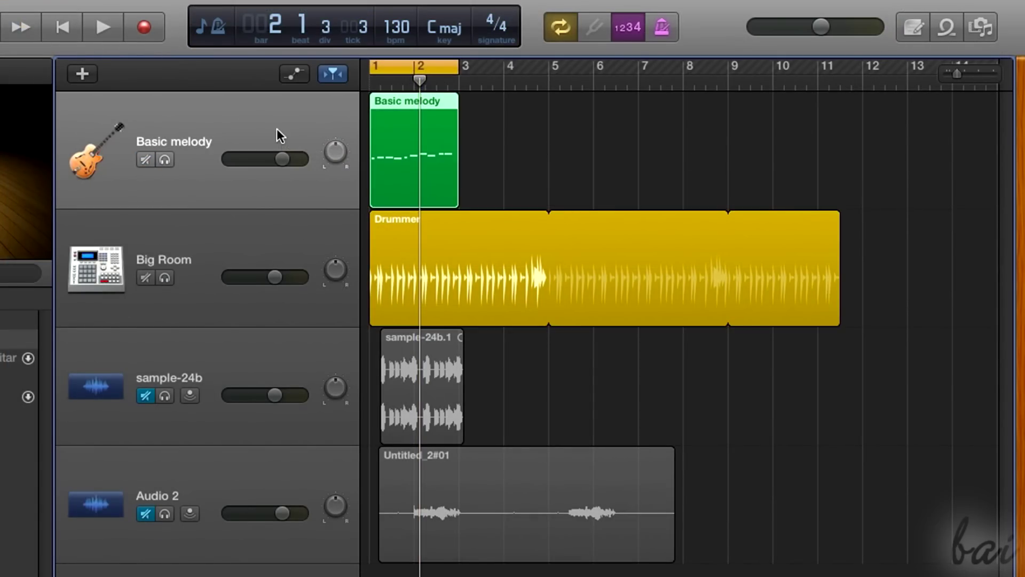
# Step: Select each track in turn: Big Room, sample-24b, Audio 2 and Basic melody
pyautogui.click(231, 225)
pyautogui.click(255, 385)
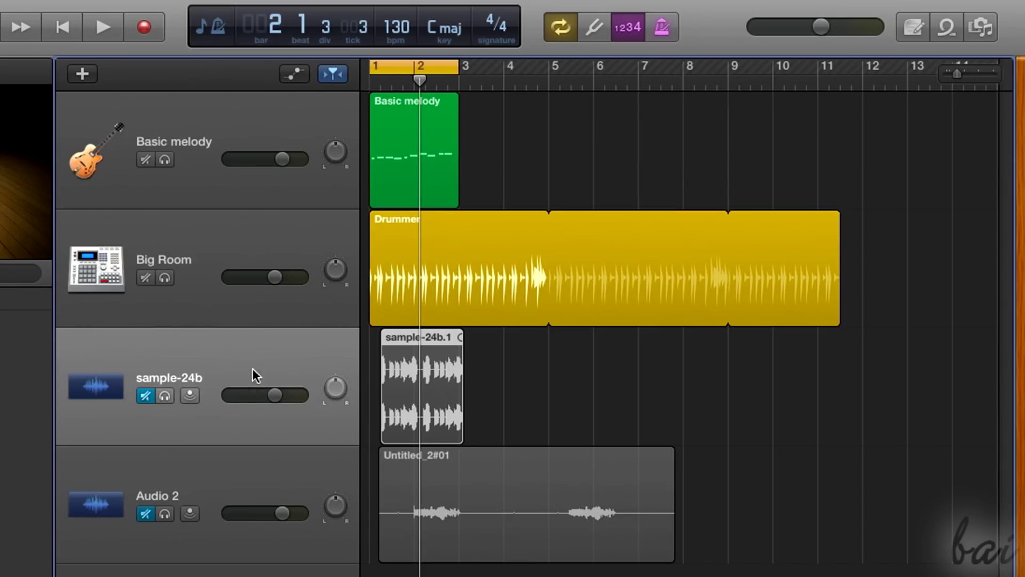
pyautogui.click(254, 468)
pyautogui.click(248, 363)
pyautogui.click(219, 251)
pyautogui.click(216, 147)
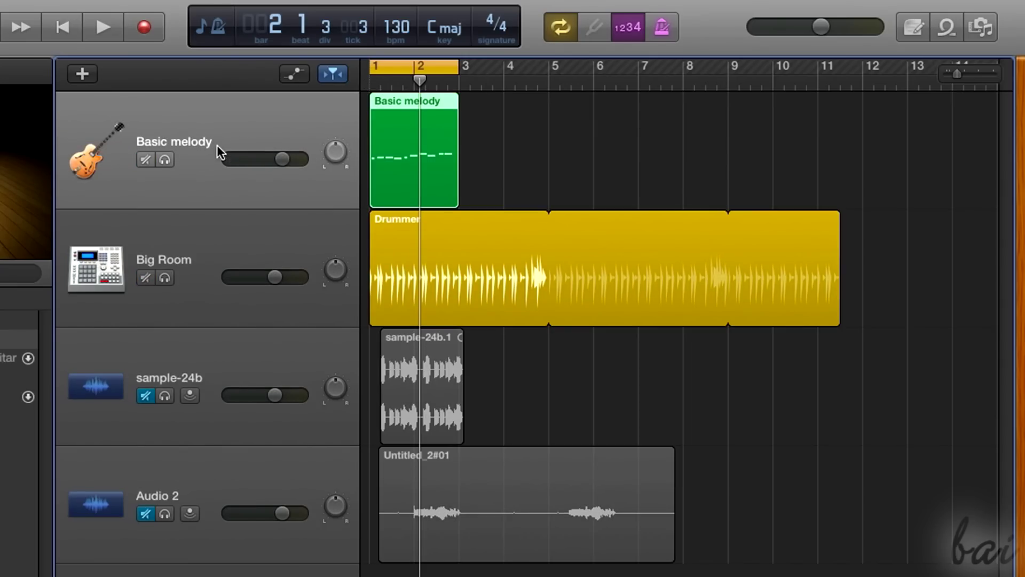
pyautogui.click(219, 226)
pyautogui.click(242, 380)
pyautogui.click(255, 473)
pyautogui.click(417, 160)
# Step: Place sample-24b.1 at bar 1, move Basic melody later, extend the cycle to bar 5, and play
pyautogui.moveTo(440, 107); pyautogui.dragTo(435, 162)
pyautogui.moveTo(457, 220)
pyautogui.mouseDown()
pyautogui.moveTo(662, 218)
pyautogui.moveTo(458, 219)
pyautogui.mouseUp()
pyautogui.moveTo(433, 338)
pyautogui.mouseDown()
pyautogui.moveTo(642, 334)
pyautogui.moveTo(427, 326)
pyautogui.mouseUp()
pyautogui.moveTo(585, 339); pyautogui.dragTo(399, 339)
pyautogui.moveTo(399, 105); pyautogui.dragTo(635, 105)
pyautogui.moveTo(458, 68); pyautogui.dragTo(546, 87)
pyautogui.click(120, 31)
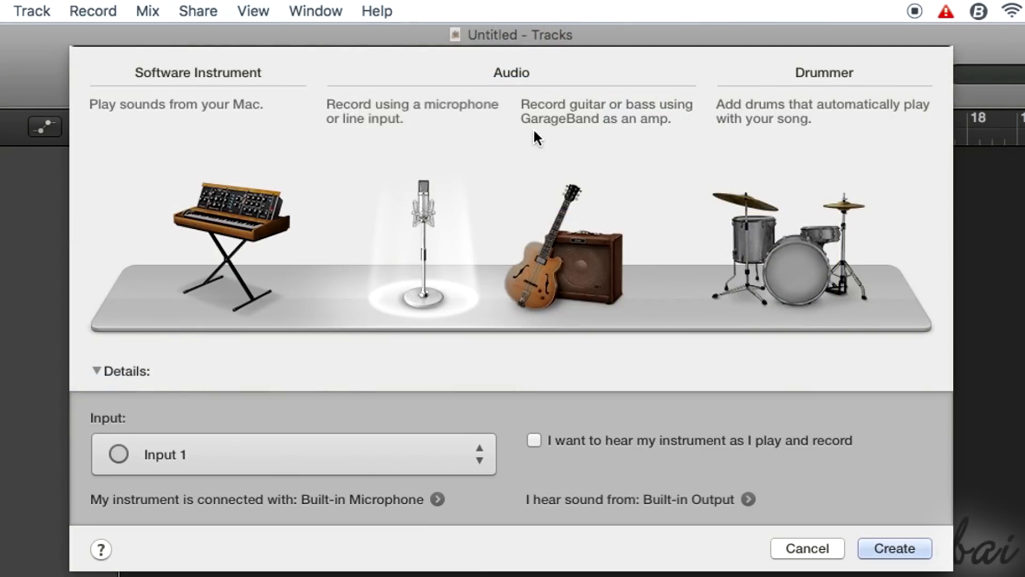
# Step: Give Basic melody the Warm Arp Pad sound after auditioning Groove Pulse
pyautogui.click(534, 138)
pyautogui.click(797, 236)
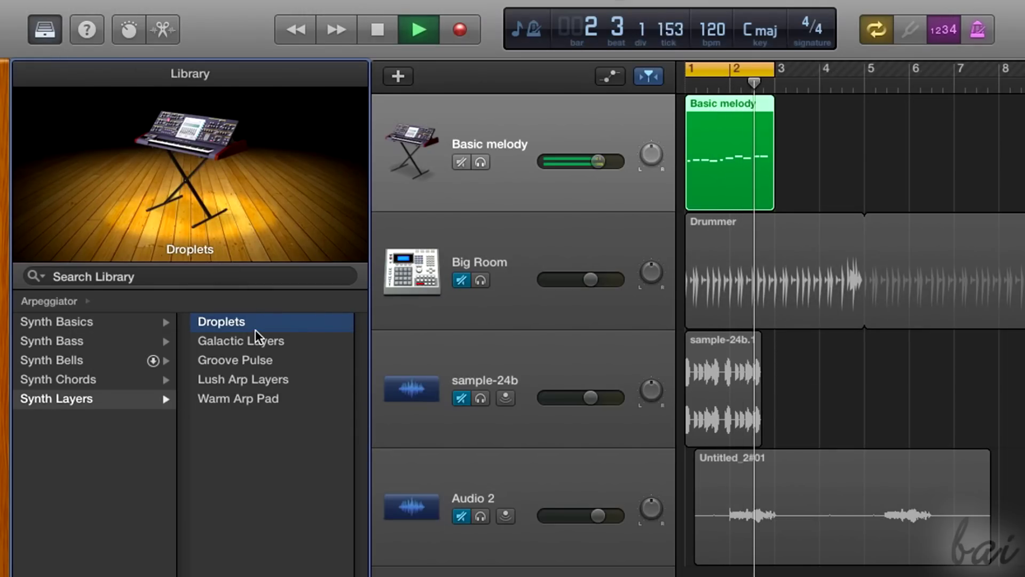
pyautogui.moveTo(322, 177)
pyautogui.click(268, 363)
pyautogui.click(269, 400)
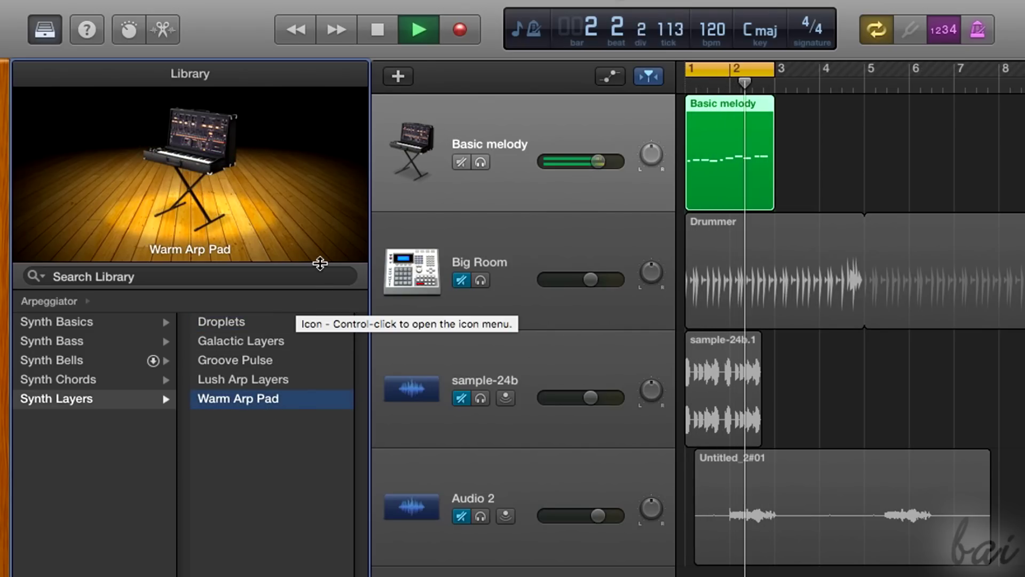
# Step: Stretch the cycle range to span bars 1 to 5 and play the loop
pyautogui.click(163, 31)
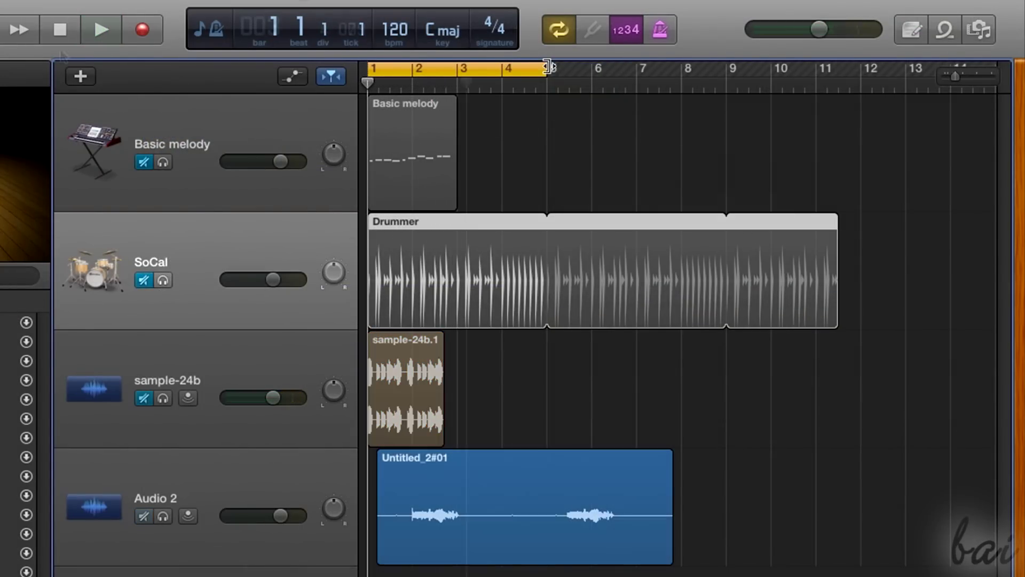
pyautogui.moveTo(546, 69); pyautogui.dragTo(670, 73)
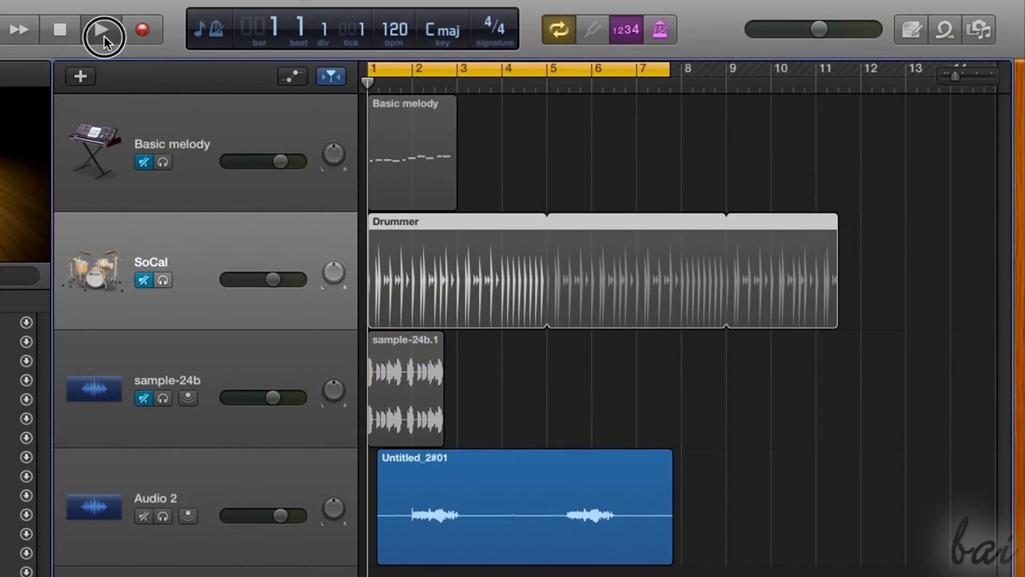
pyautogui.click(105, 36)
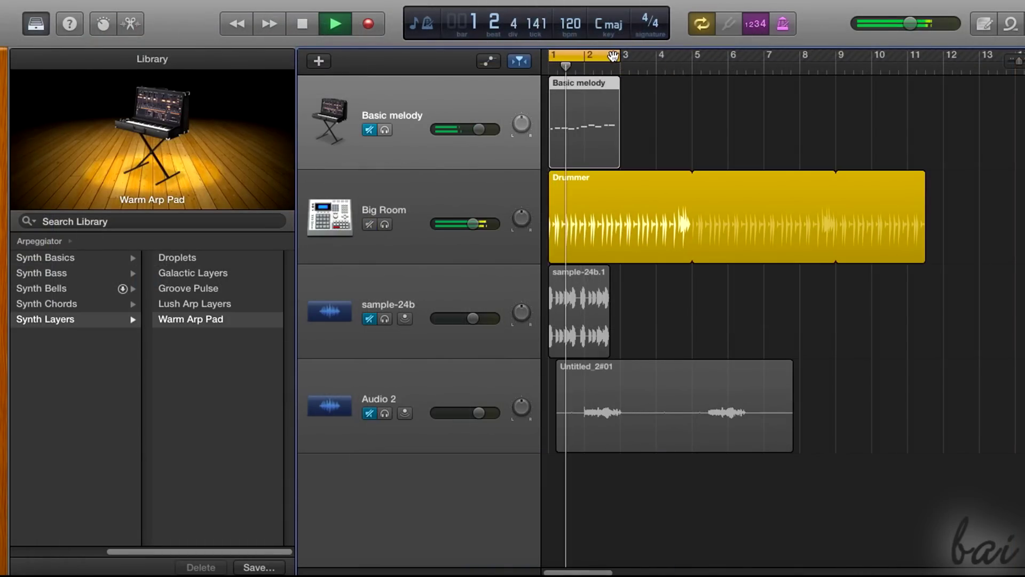
pyautogui.moveTo(615, 55); pyautogui.dragTo(703, 24)
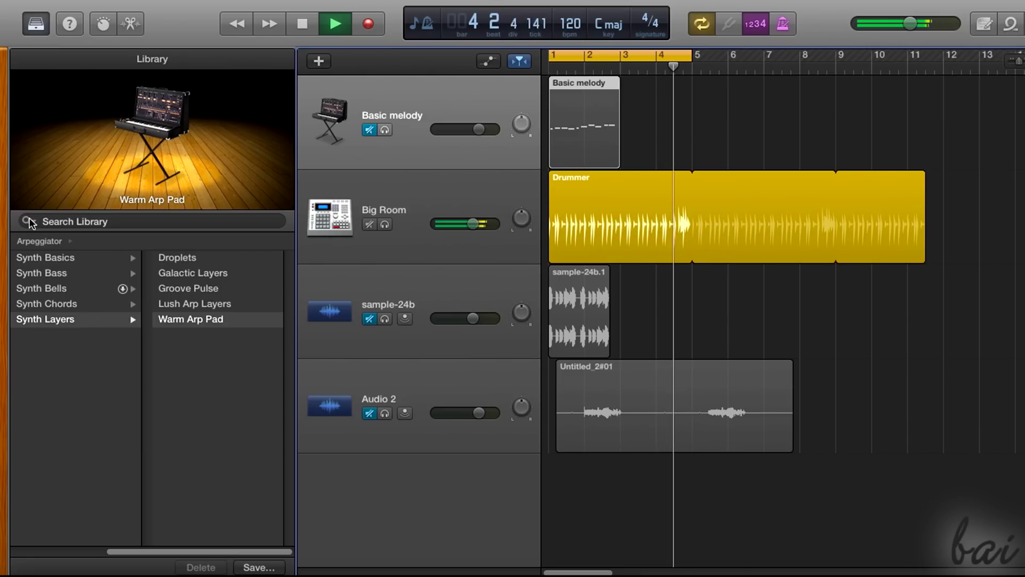
# Step: Create a new Software Instrument track after comparing microphone, guitar amp and drummer track types
pyautogui.click(48, 240)
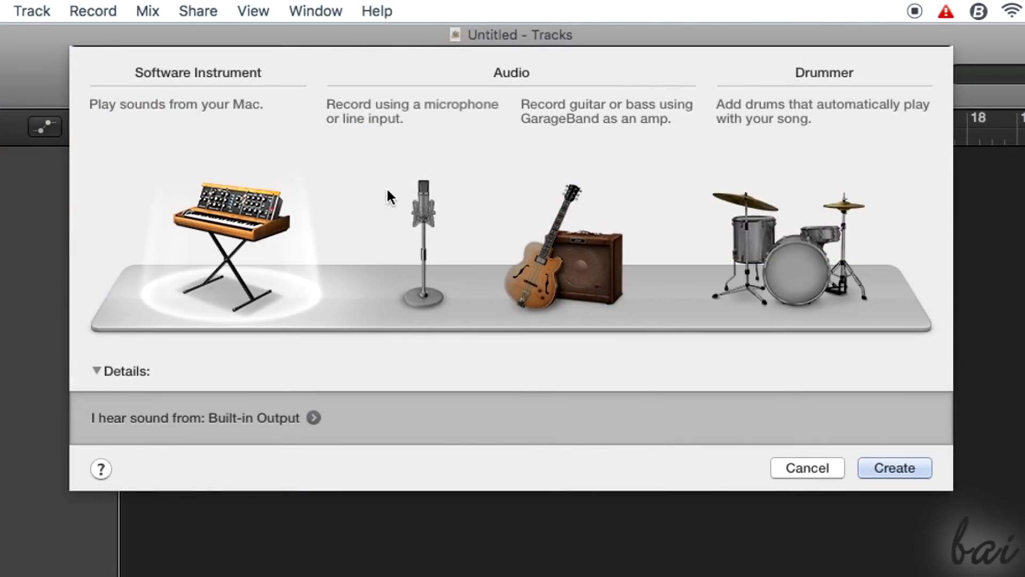
pyautogui.click(421, 200)
pyautogui.click(584, 232)
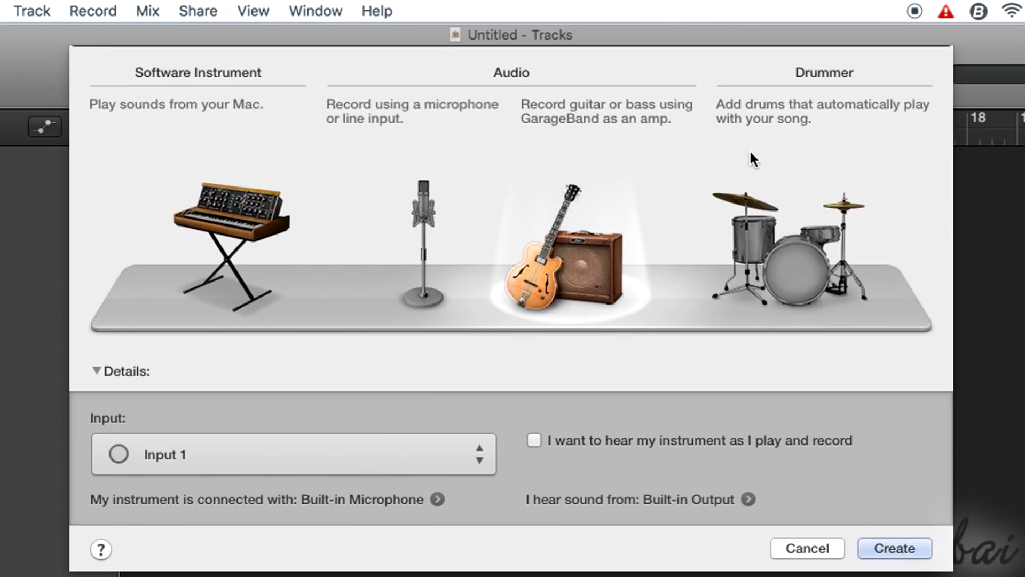
pyautogui.click(769, 213)
pyautogui.click(275, 234)
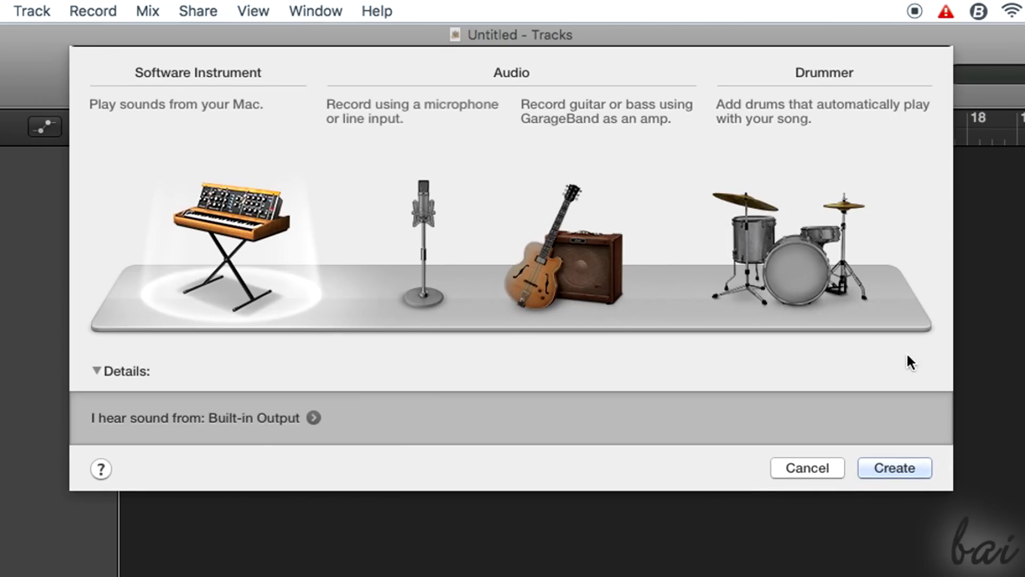
pyautogui.click(920, 470)
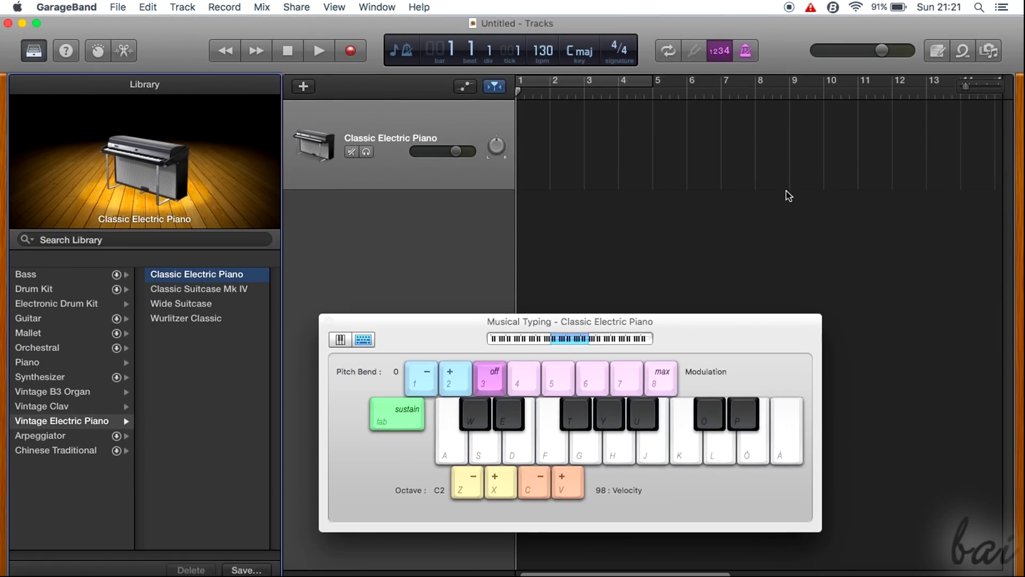
# Step: Close Musical Typing and show the Quick Help window, moved up to mid-screen
pyautogui.press('super+k')
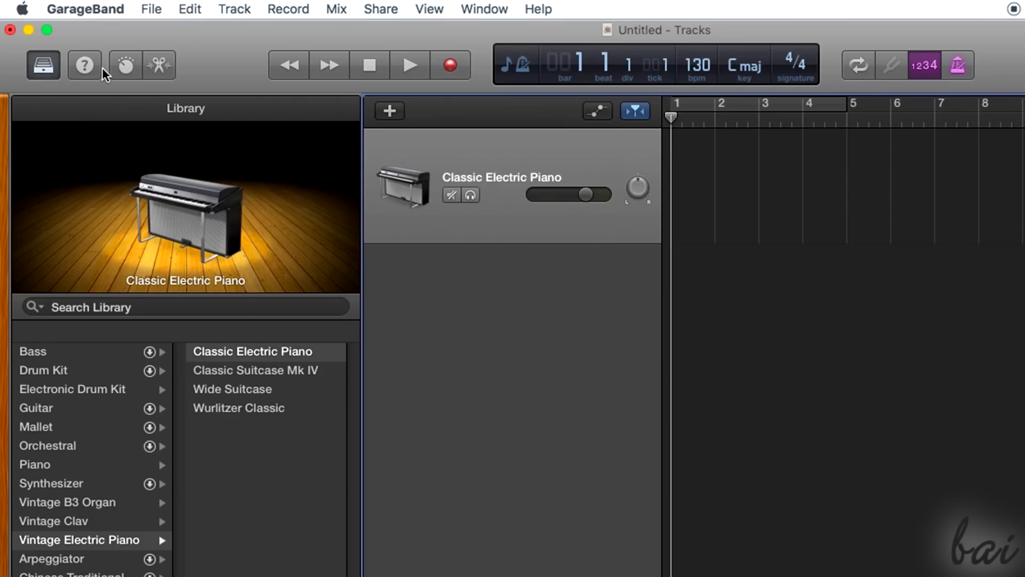
pyautogui.click(90, 66)
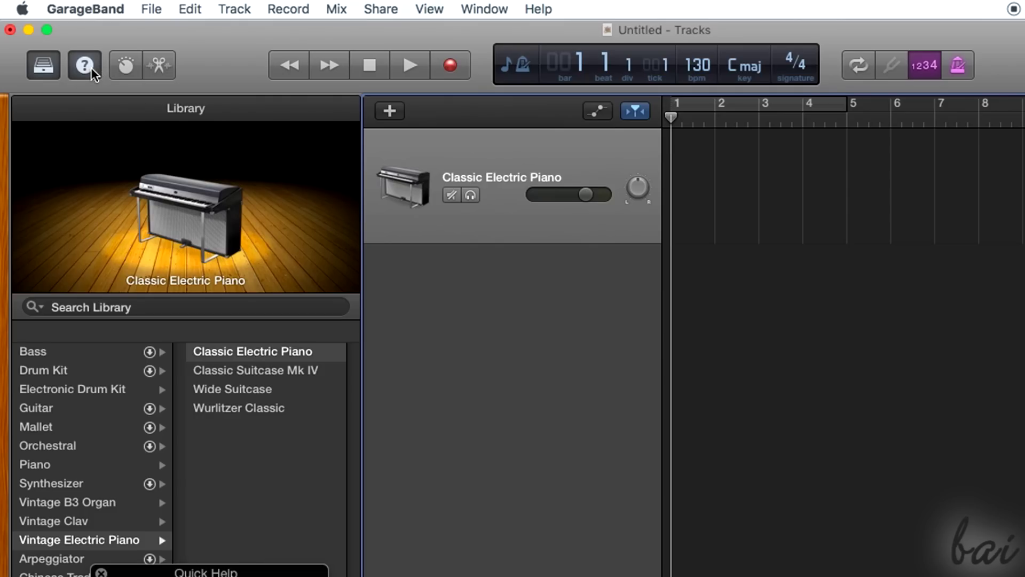
pyautogui.moveTo(226, 572); pyautogui.dragTo(418, 418)
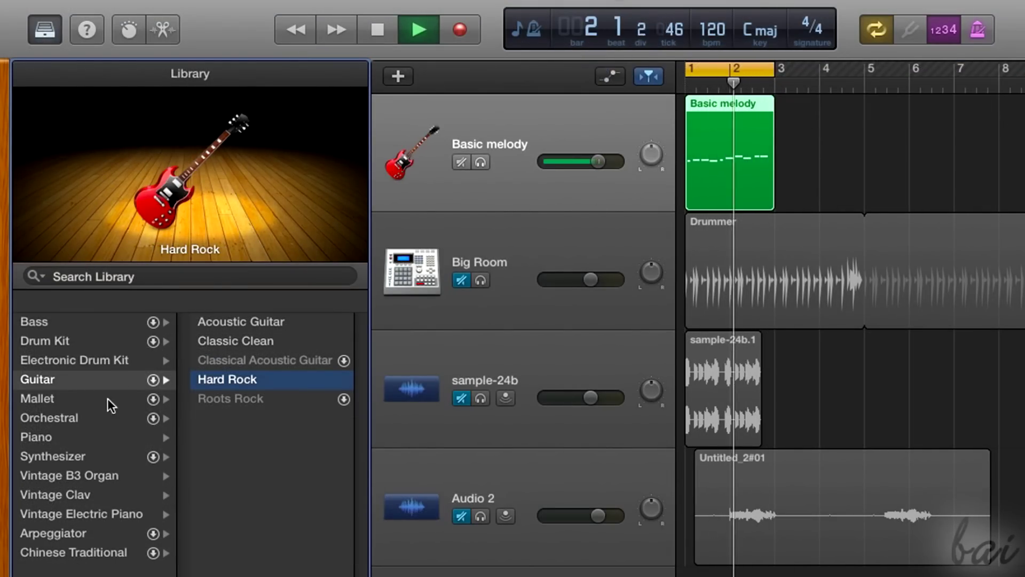
# Step: Audition keyboard sounds: Classic Suitcase Mk IV, Wurlitzer Classic and Steinway Grand Piano
pyautogui.click(99, 529)
pyautogui.click(251, 398)
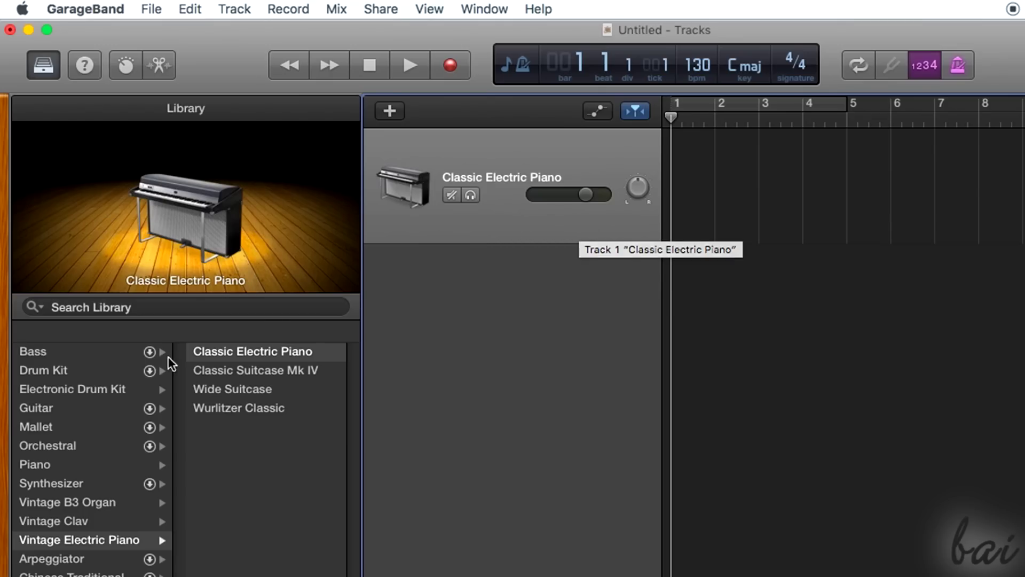
pyautogui.click(235, 371)
pyautogui.click(271, 407)
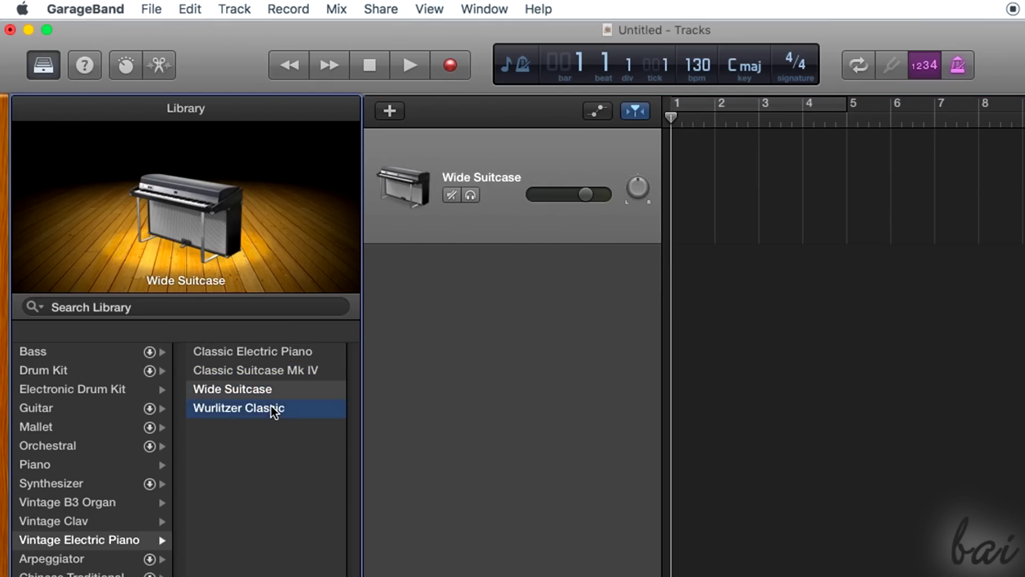
pyautogui.click(99, 466)
pyautogui.click(252, 355)
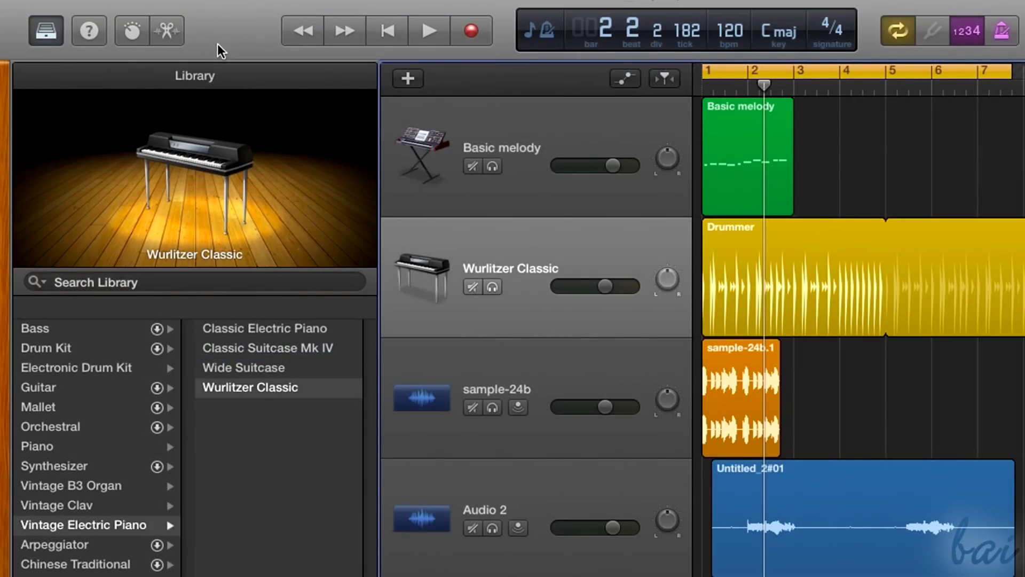
# Step: Set the track's instrument to the Classic Clean guitar from the Guitar category
pyautogui.click(47, 31)
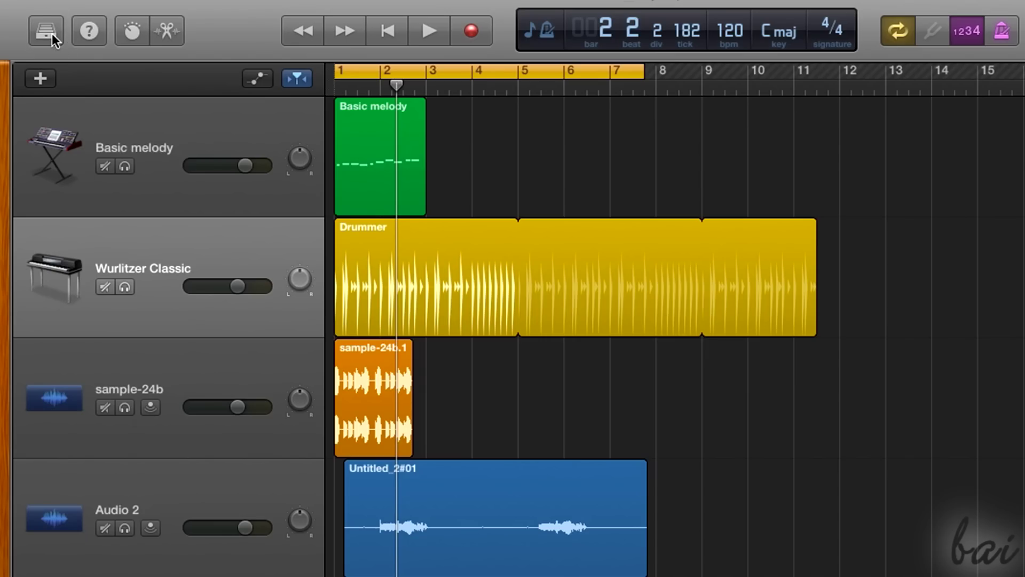
pyautogui.click(46, 31)
pyautogui.click(53, 33)
pyautogui.click(53, 33)
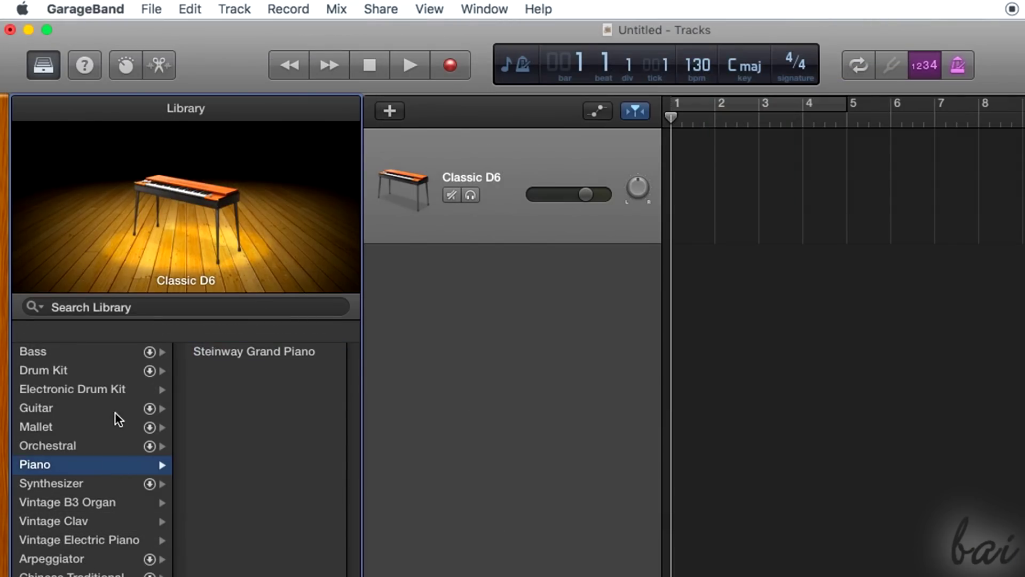
pyautogui.click(114, 411)
pyautogui.click(258, 368)
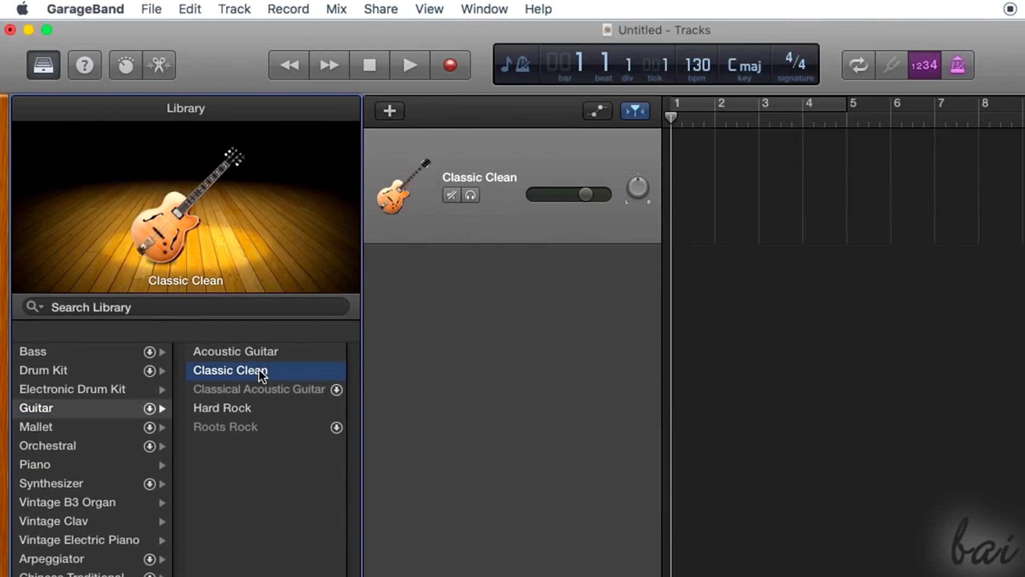
# Step: Rename the Classic Clean track to 'Basic melody' and open the Piano Roll editor
pyautogui.doubleClick(481, 179)
pyautogui.write('Basic melody')
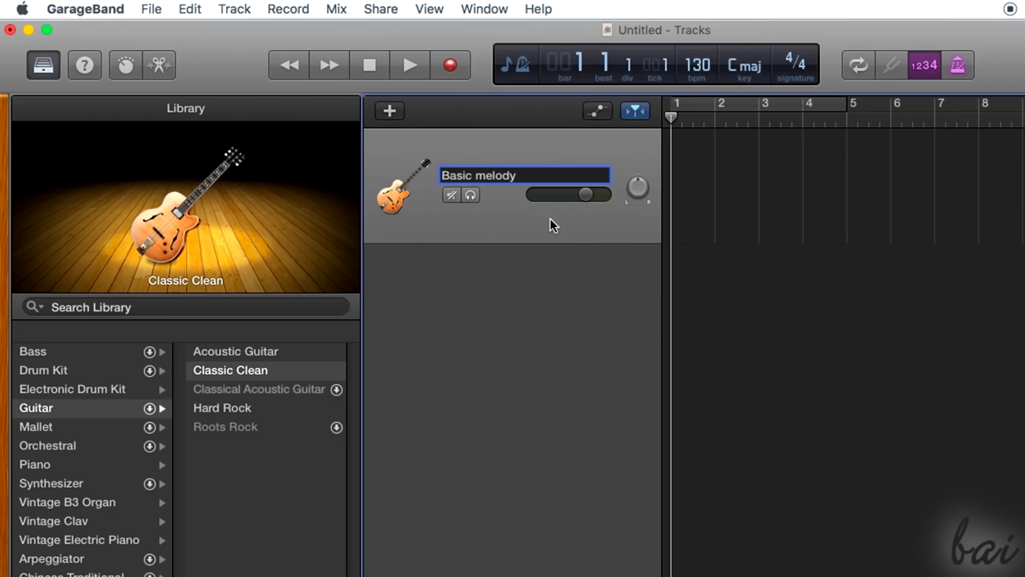
pyautogui.press('Return')
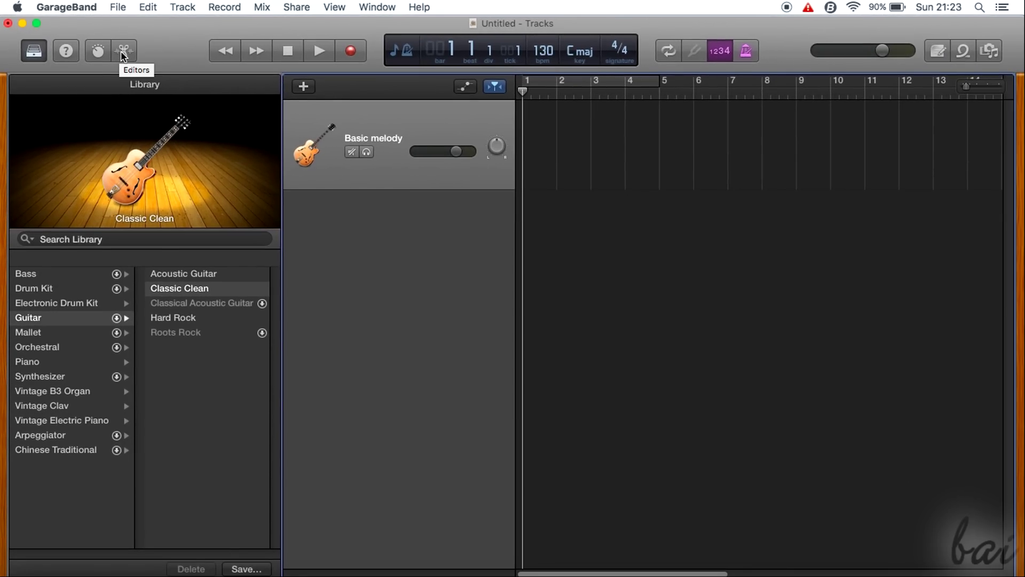
pyautogui.click(121, 52)
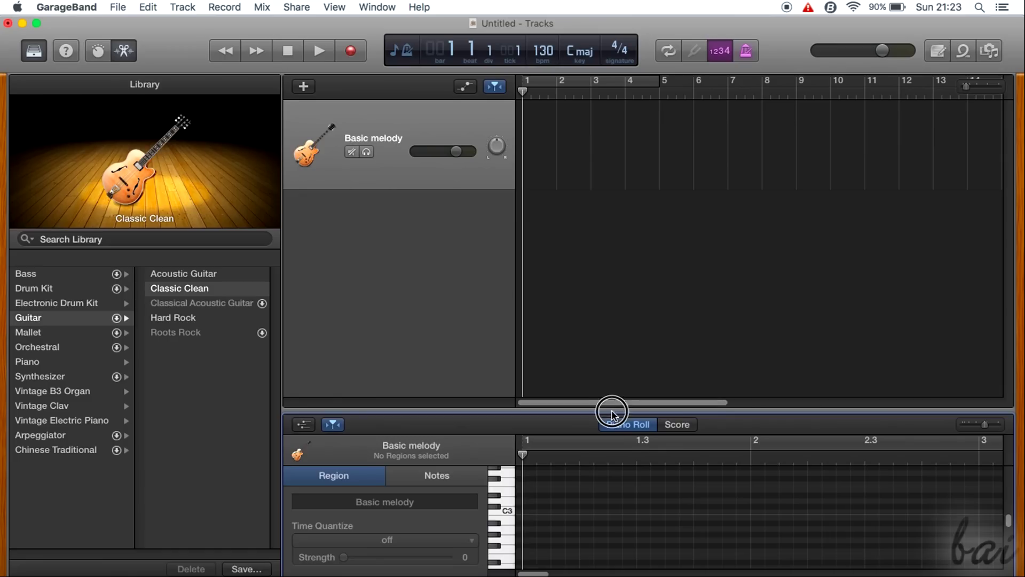
# Step: Enlarge the Piano Roll and draw five notes in bar 1 (C3, a note above, E3, D3, B2), then play them
pyautogui.moveTo(612, 411); pyautogui.dragTo(612, 300)
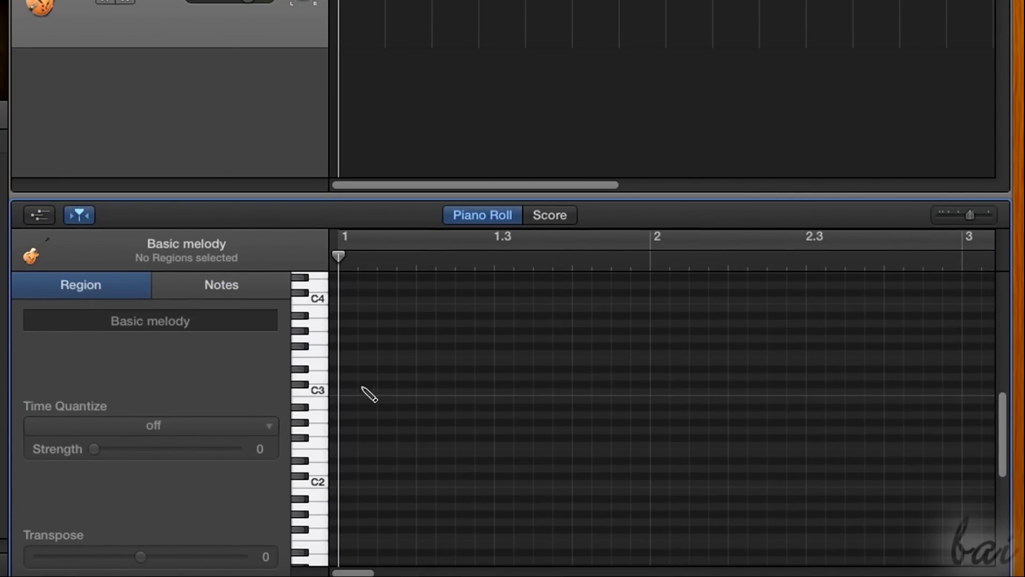
pyautogui.keyDown('super'); pyautogui.click(365, 393); pyautogui.keyUp('super')
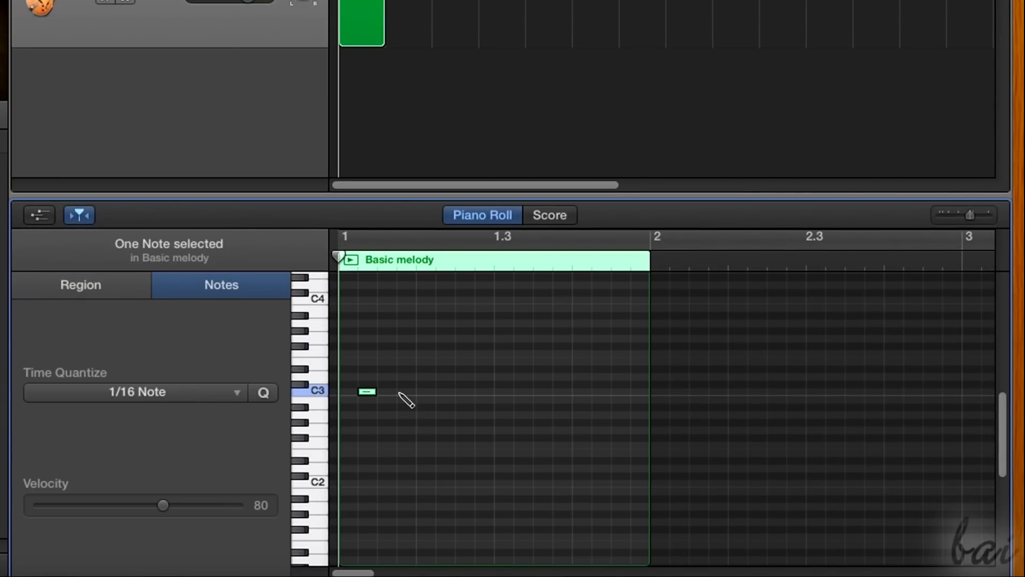
pyautogui.keyDown('super'); pyautogui.click(387, 362); pyautogui.keyUp('super')
pyautogui.moveTo(396, 362); pyautogui.dragTo(486, 366)
pyautogui.keyDown('super'); pyautogui.click(459, 369); pyautogui.keyUp('super')
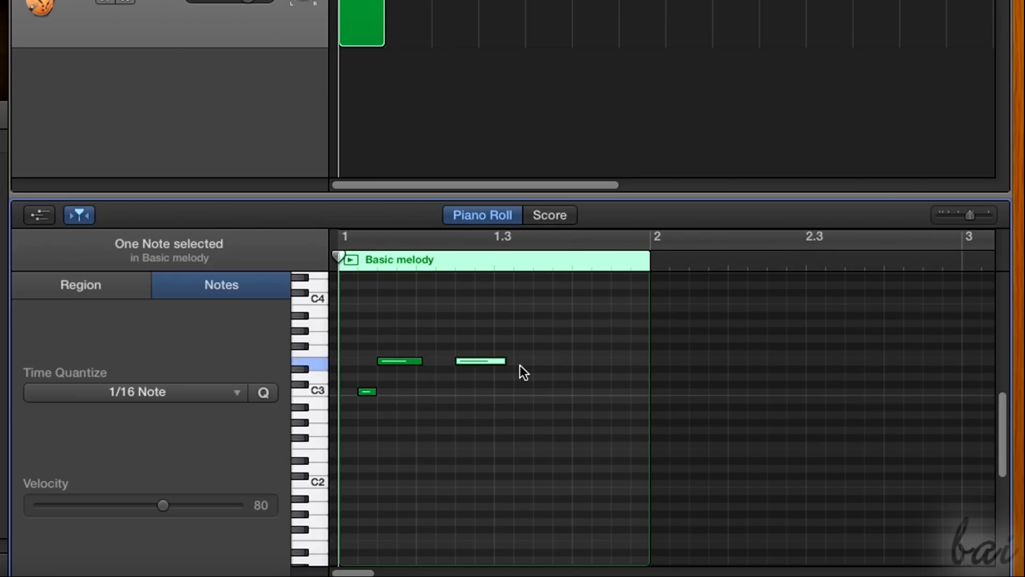
pyautogui.keyDown('super'); pyautogui.click(522, 377); pyautogui.keyUp('super')
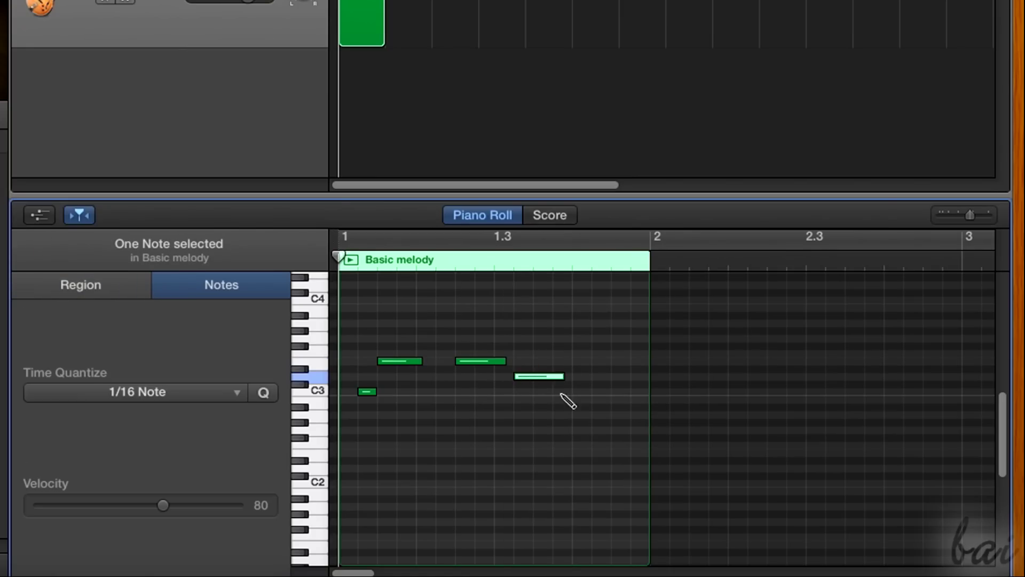
pyautogui.keyDown('super'); pyautogui.click(576, 399); pyautogui.keyUp('super')
pyautogui.moveTo(587, 403); pyautogui.dragTo(591, 400)
pyautogui.click(276, 25)
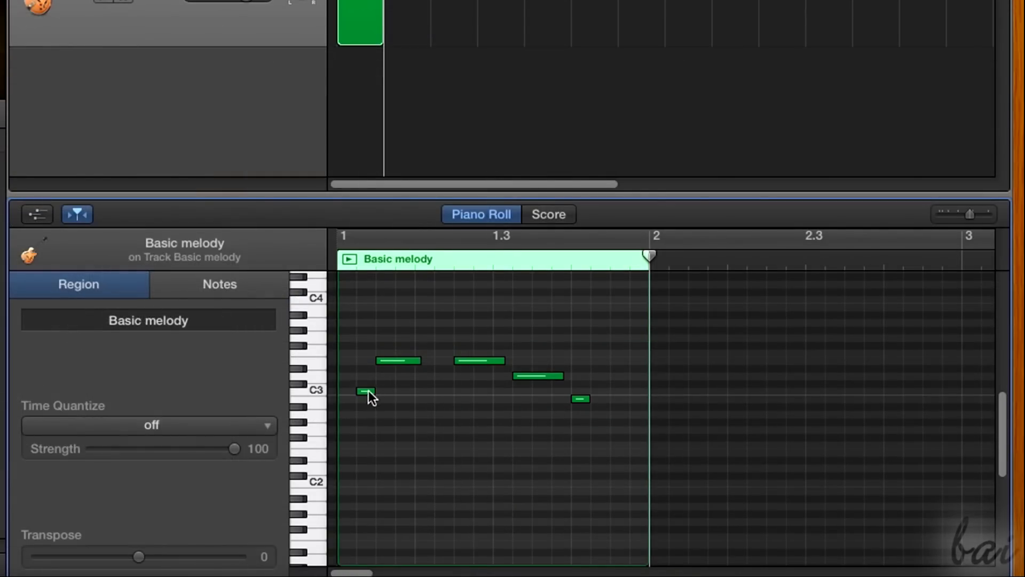
# Step: Raise the last note's pitch and shorten E3 to a sixteenth, then undo that length change
pyautogui.click(368, 390)
pyautogui.click(400, 361)
pyautogui.moveTo(400, 363)
pyautogui.mouseDown()
pyautogui.moveTo(398, 300)
pyautogui.moveTo(399, 383)
pyautogui.moveTo(396, 361)
pyautogui.mouseUp()
pyautogui.moveTo(558, 379); pyautogui.dragTo(596, 376)
pyautogui.press('super+z')
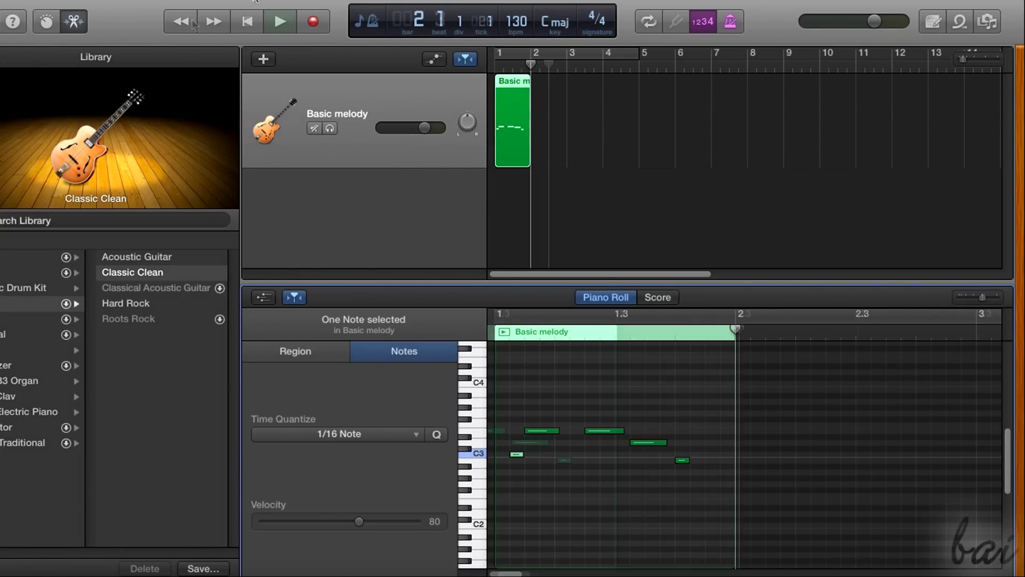
# Step: Play the Basic melody from the start, then stop playback
pyautogui.press('Return')
pyautogui.press('space')
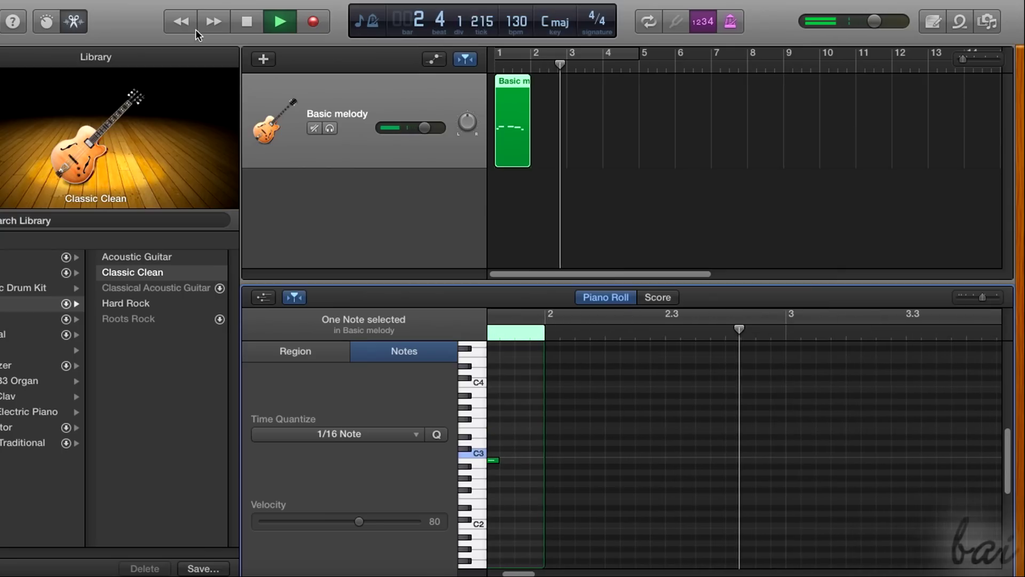
pyautogui.click(181, 22)
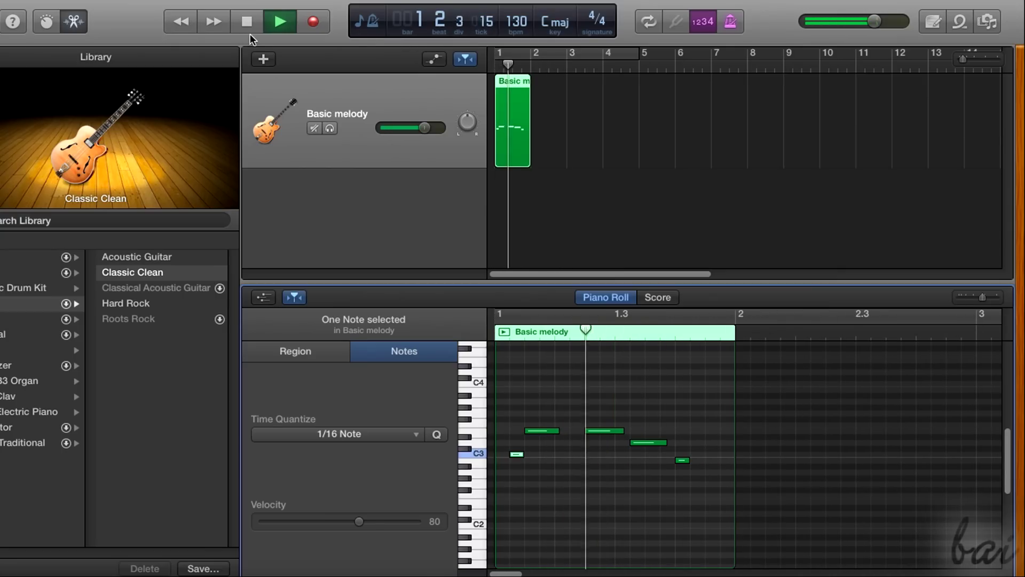
pyautogui.click(251, 28)
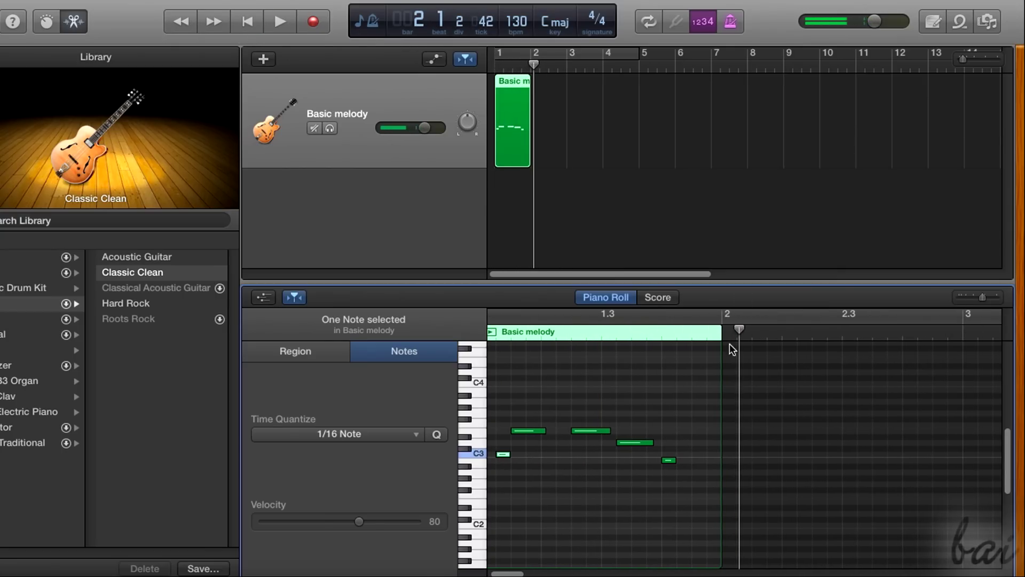
# Step: In the Piano Roll, raise the first note two semitones to D3 and lift the short note to E3
pyautogui.press('Right')
pyautogui.press('Right')
pyautogui.press('Right')
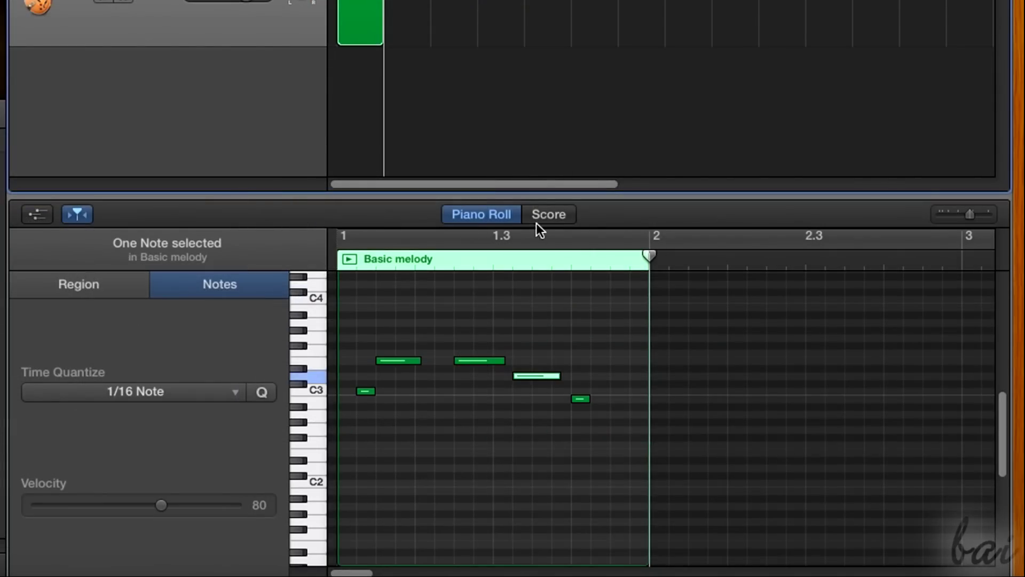
pyautogui.click(538, 222)
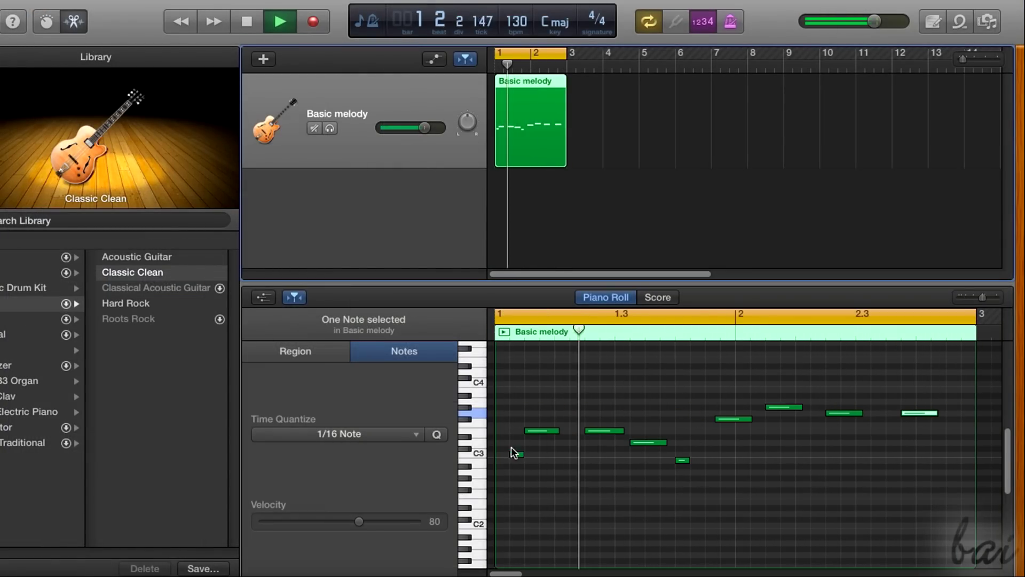
pyautogui.moveTo(517, 454); pyautogui.dragTo(504, 441)
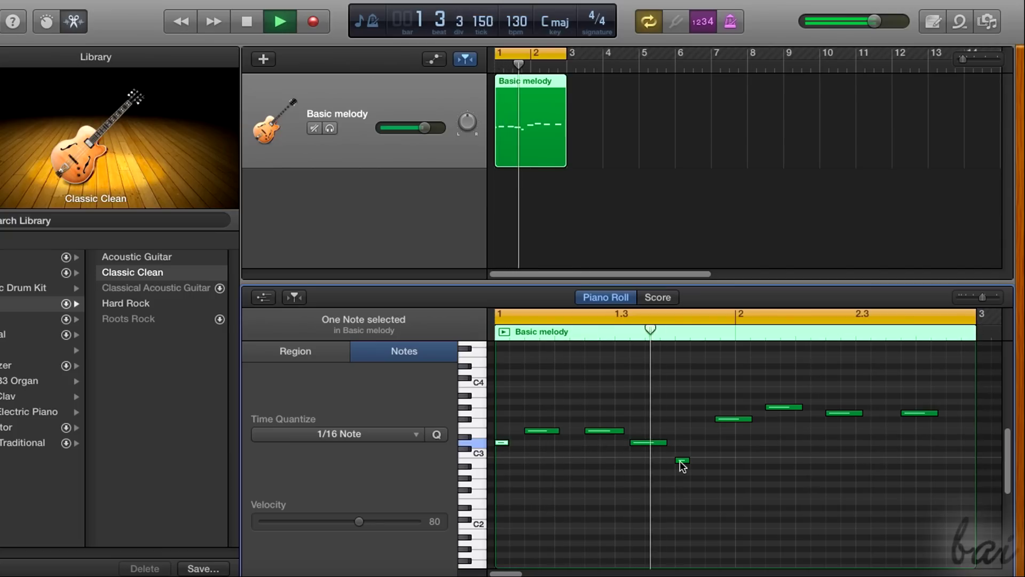
pyautogui.moveTo(683, 460); pyautogui.dragTo(700, 435)
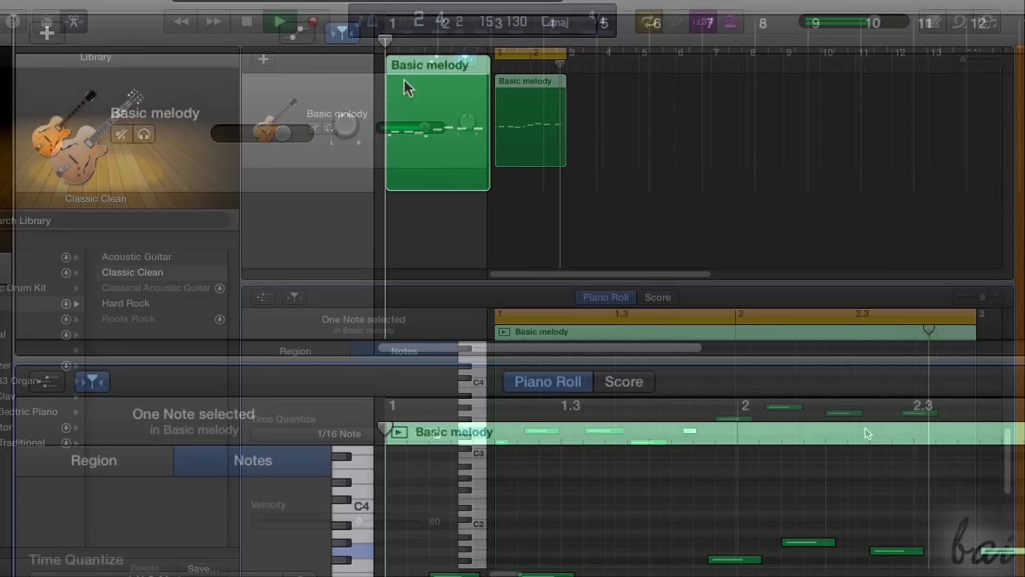
# Step: Play the melody through again and turn off looped playback
pyautogui.press('space')
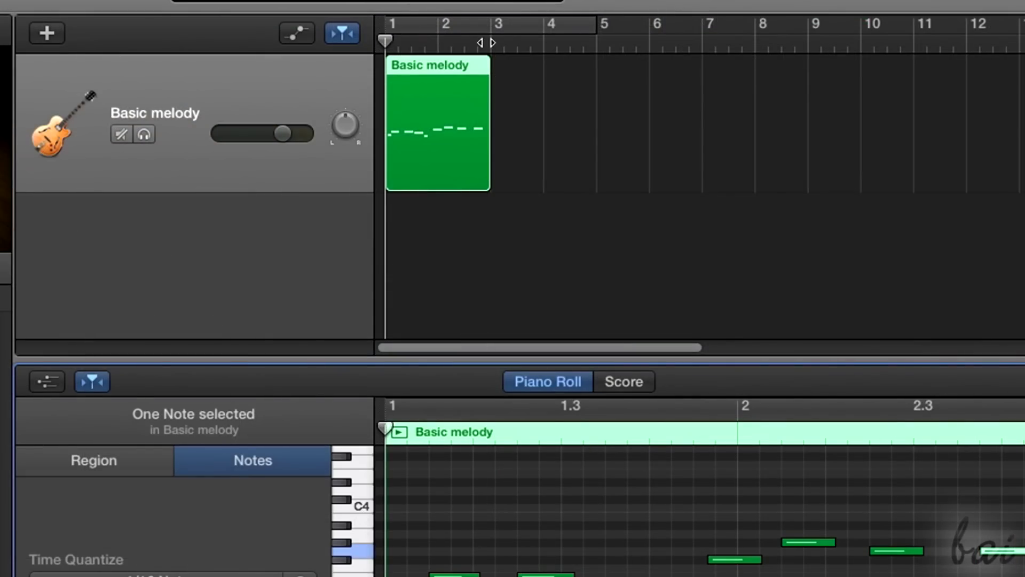
pyautogui.moveTo(492, 39)
pyautogui.mouseDown()
pyautogui.moveTo(399, 44)
pyautogui.moveTo(387, 32)
pyautogui.moveTo(412, 23)
pyautogui.moveTo(392, 23)
pyautogui.moveTo(402, 20)
pyautogui.moveTo(757, 41)
pyautogui.moveTo(945, 37)
pyautogui.moveTo(1003, 48)
pyautogui.moveTo(888, 28)
pyautogui.moveTo(493, 49)
pyautogui.mouseUp()
pyautogui.press('space')
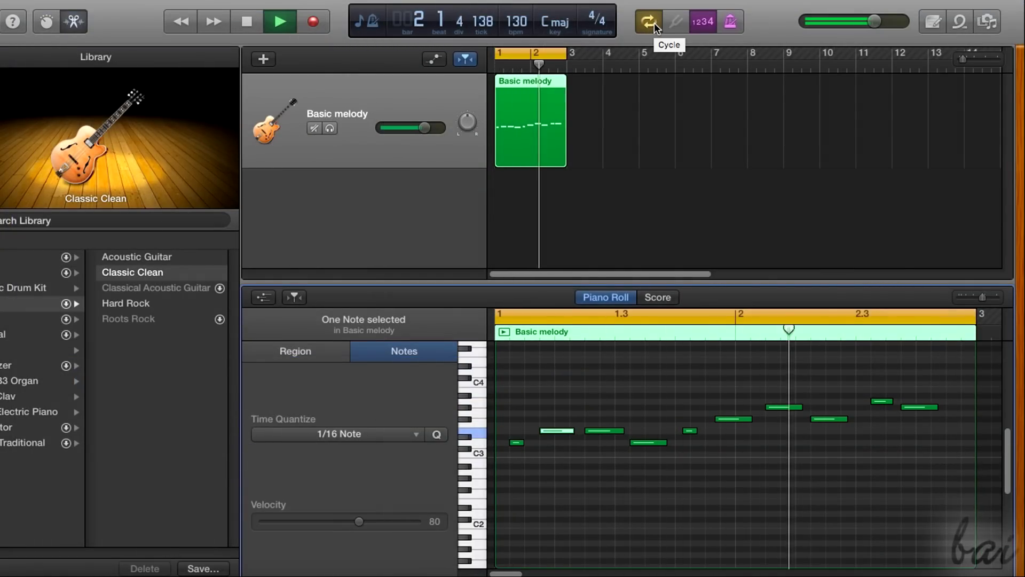
pyautogui.click(654, 22)
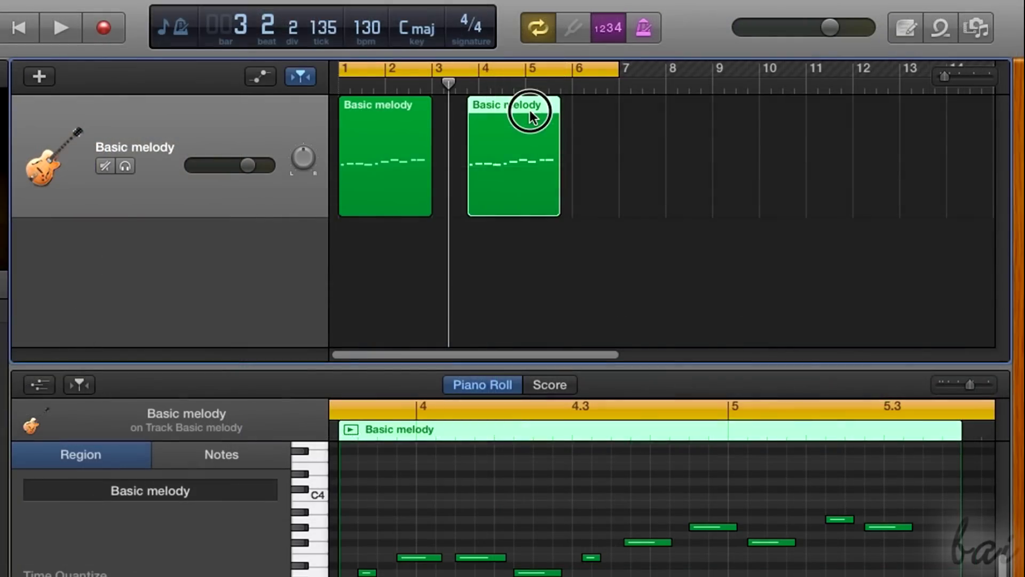
# Step: Delete the duplicated melody region, then the G#3 note and the note at 2.2
pyautogui.click(643, 85)
pyautogui.press('Delete')
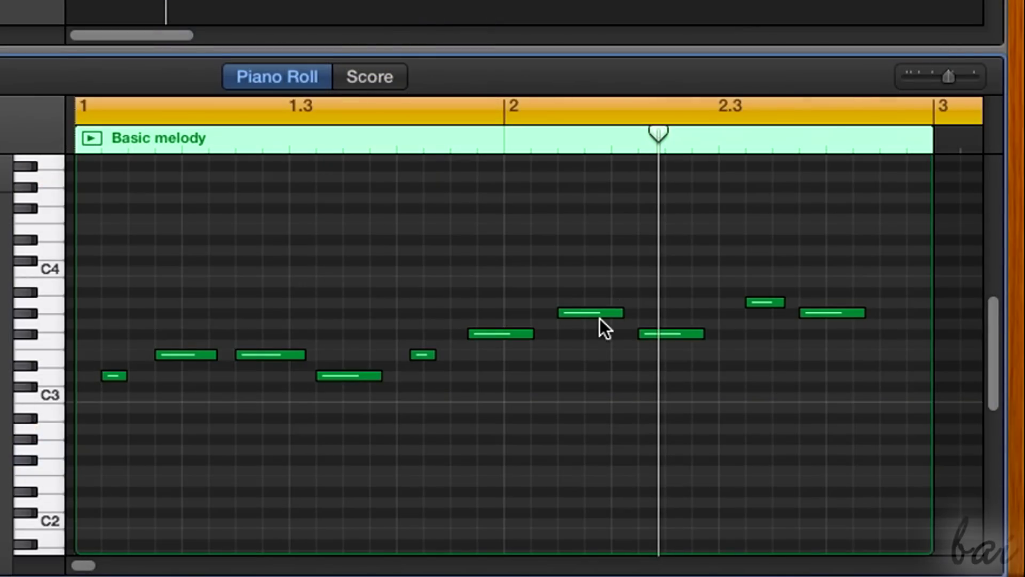
pyautogui.click(600, 317)
pyautogui.press('Delete')
pyautogui.click(668, 334)
pyautogui.press('Delete')
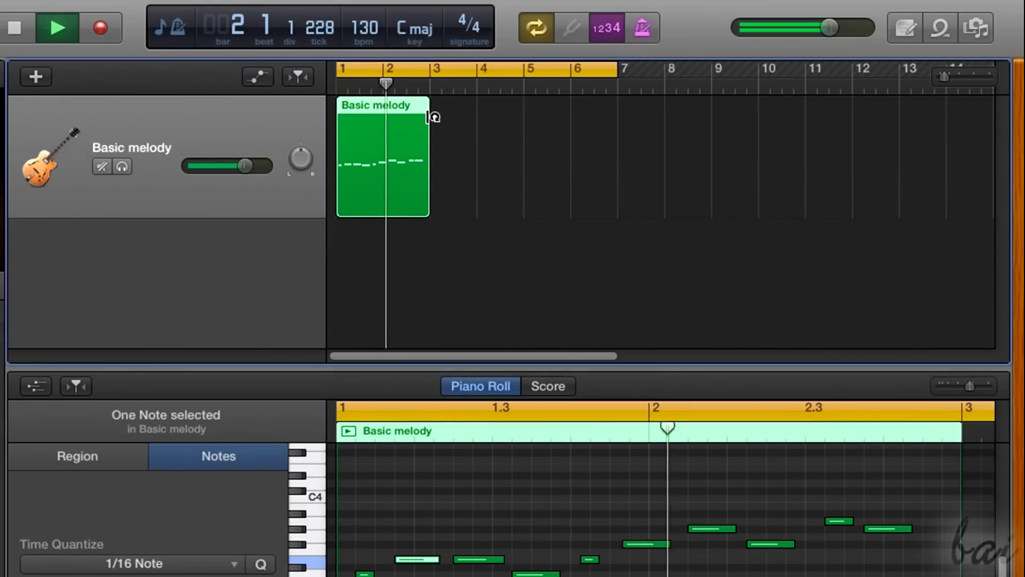
# Step: Loop the Basic melody region out to bar 5 and Option-drag a copy to 2 4 1 1
pyautogui.click(433, 117)
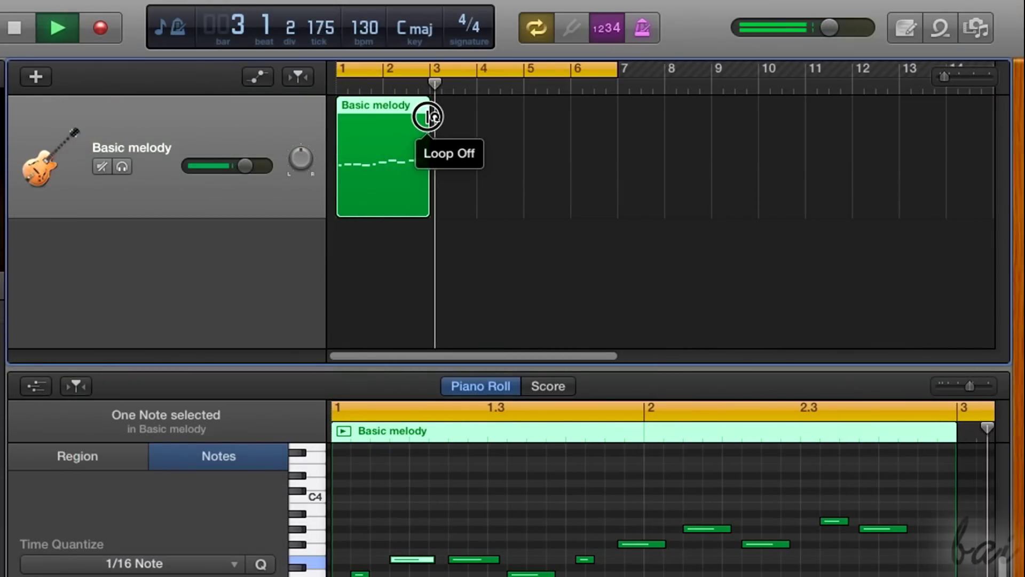
pyautogui.moveTo(432, 117); pyautogui.dragTo(549, 117)
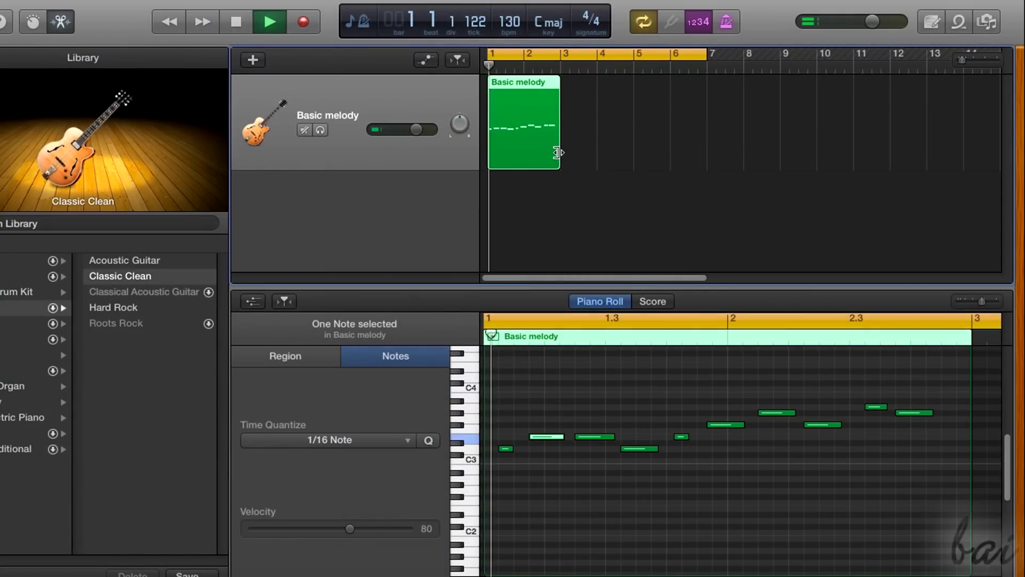
pyautogui.moveTo(560, 153); pyautogui.dragTo(703, 143)
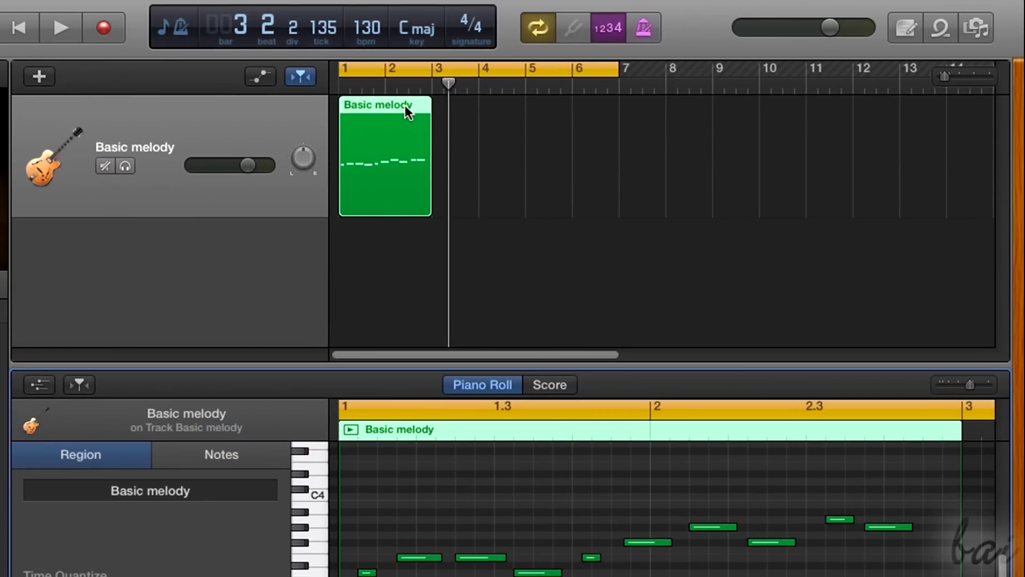
pyautogui.moveTo(400, 104); pyautogui.dragTo(530, 108)
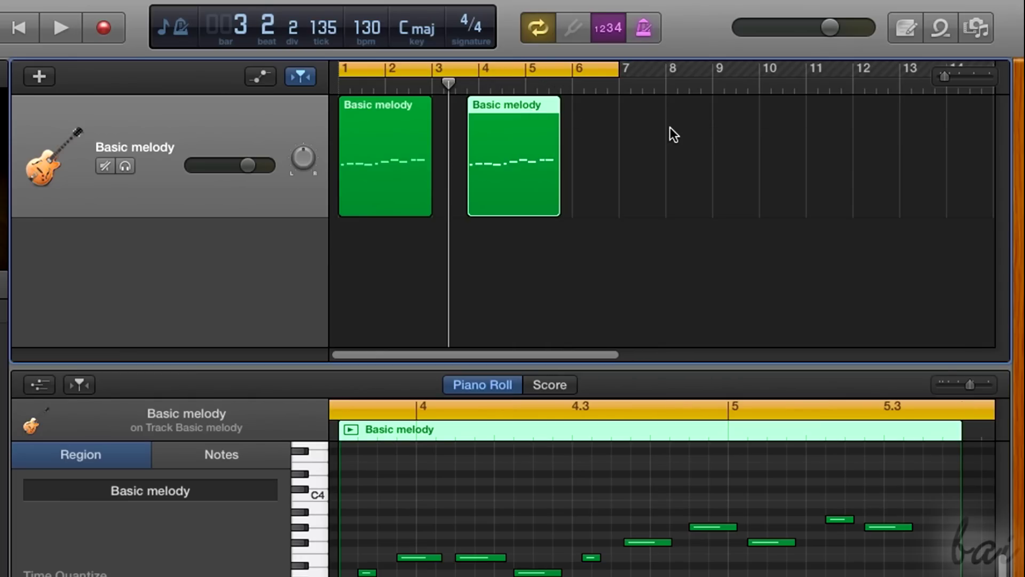
# Step: Select the first melody region, stop playback and close the Editors pane
pyautogui.click(389, 107)
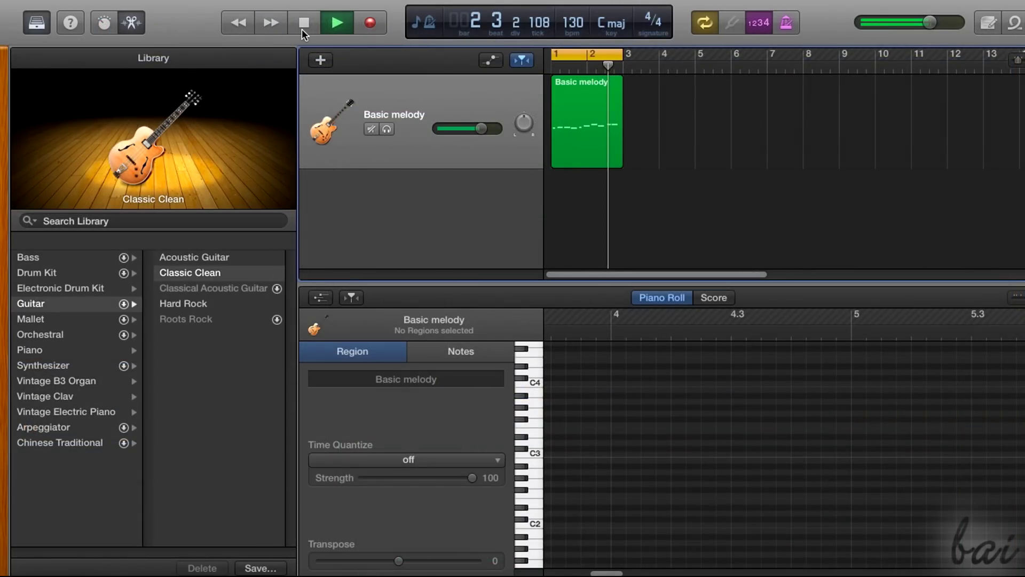
pyautogui.click(303, 24)
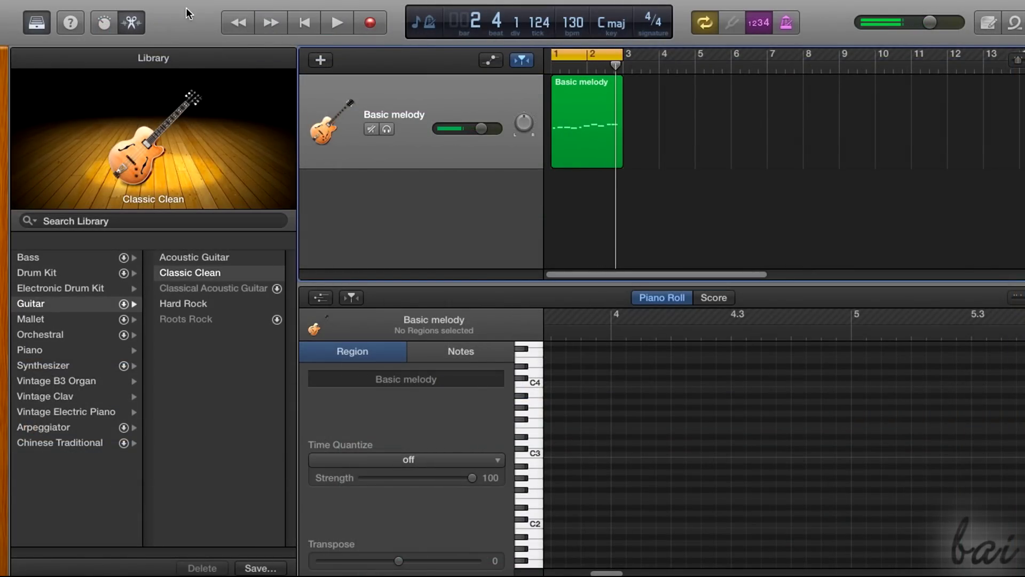
pyautogui.click(127, 26)
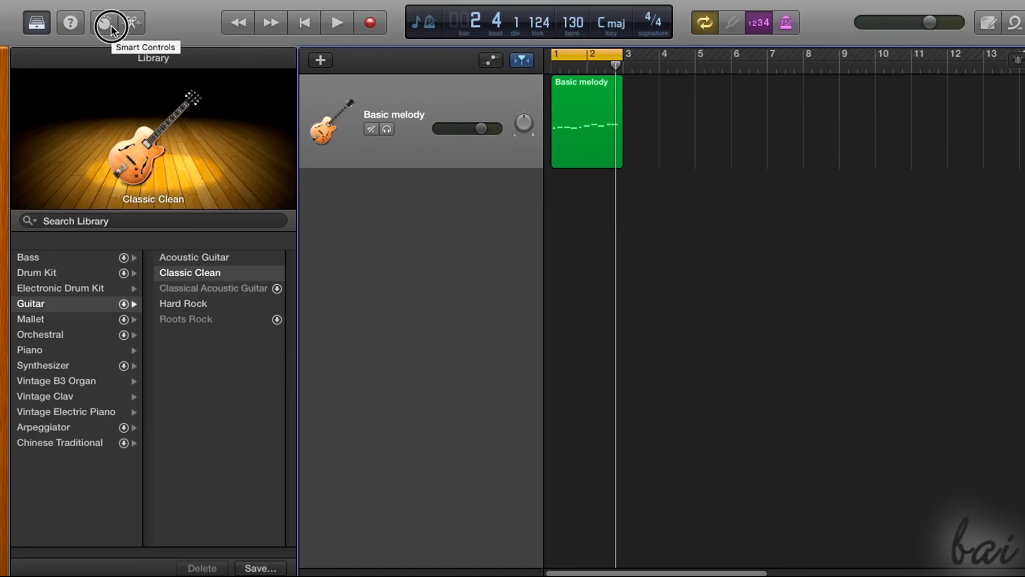
# Step: Lower the guitar's Tone, raise Chorus and Reverb, and boost EQ near 840 Hz with highs rolled off
pyautogui.click(111, 24)
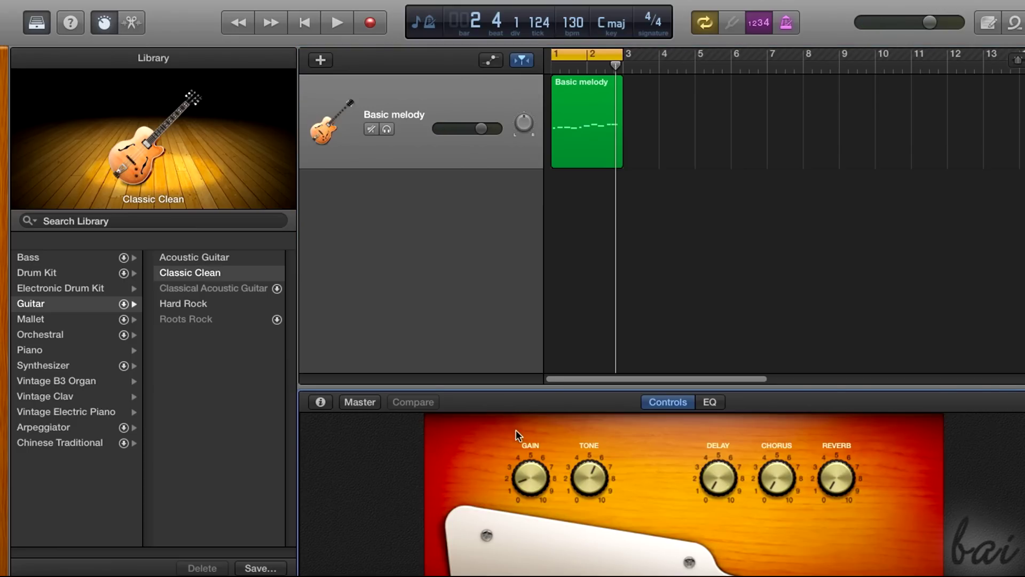
pyautogui.moveTo(589, 477); pyautogui.dragTo(612, 503)
pyautogui.press('space')
pyautogui.moveTo(776, 472); pyautogui.dragTo(739, 412)
pyautogui.moveTo(836, 477); pyautogui.dragTo(813, 405)
pyautogui.click(711, 401)
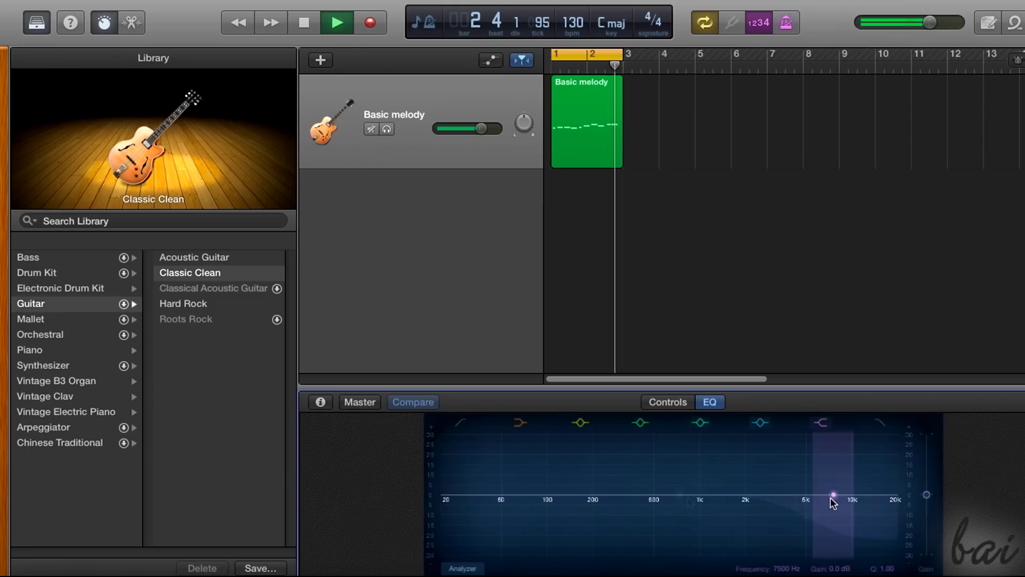
pyautogui.moveTo(688, 501); pyautogui.dragTo(688, 478)
# Step: Mute Basic melody and create a new Deep Tech Drummer track
pyautogui.click(371, 129)
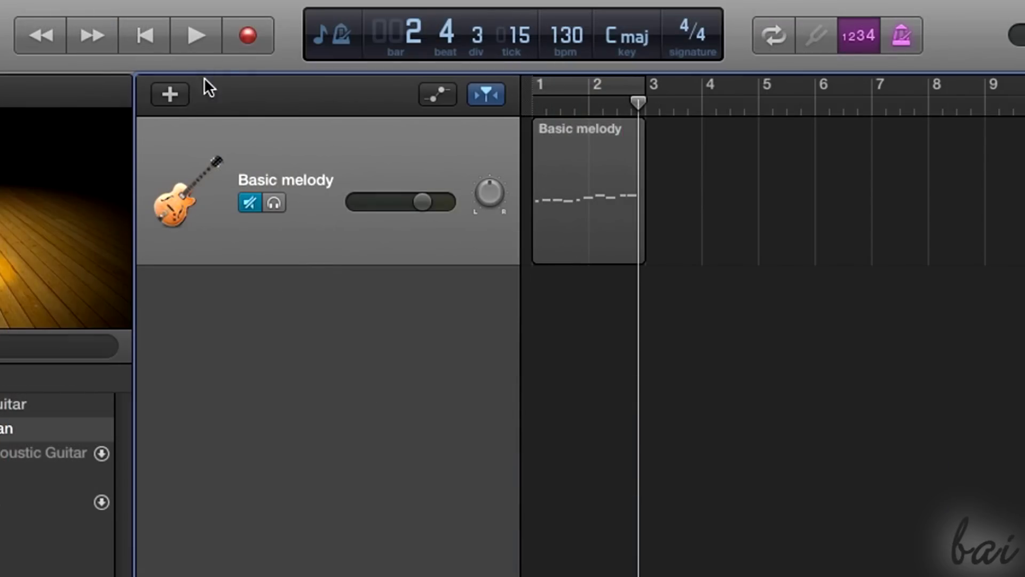
pyautogui.click(171, 94)
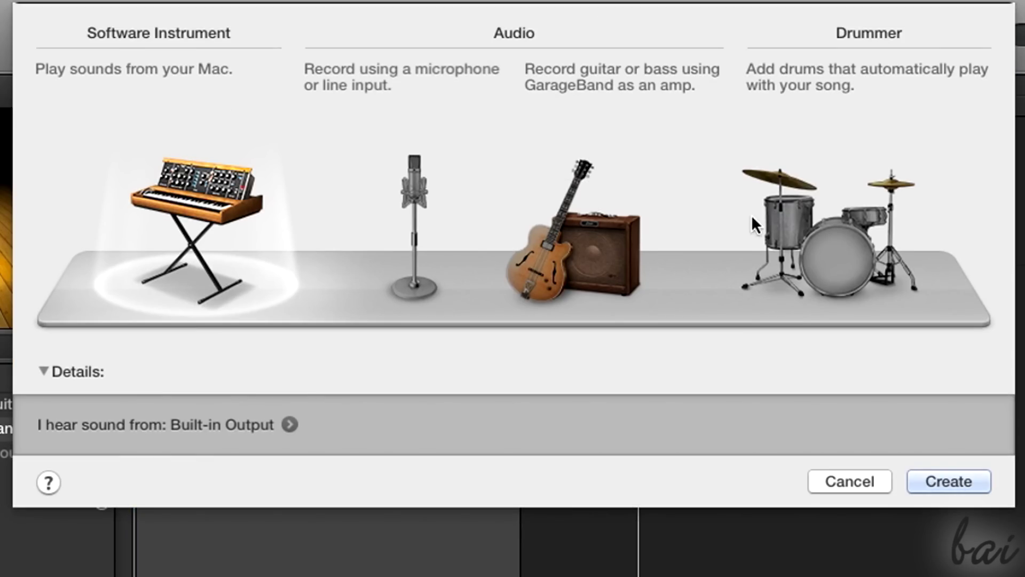
pyautogui.click(850, 273)
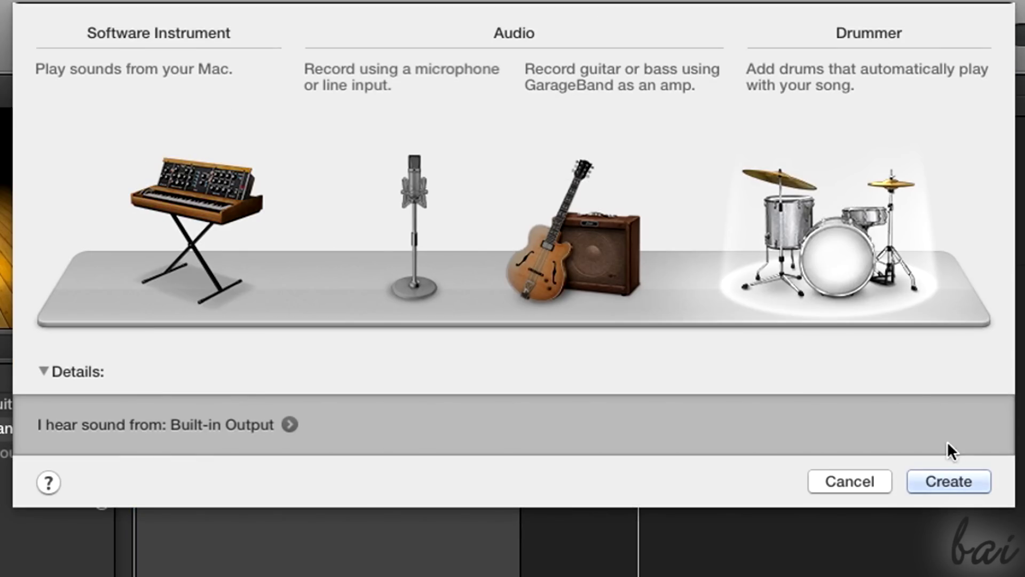
pyautogui.click(953, 480)
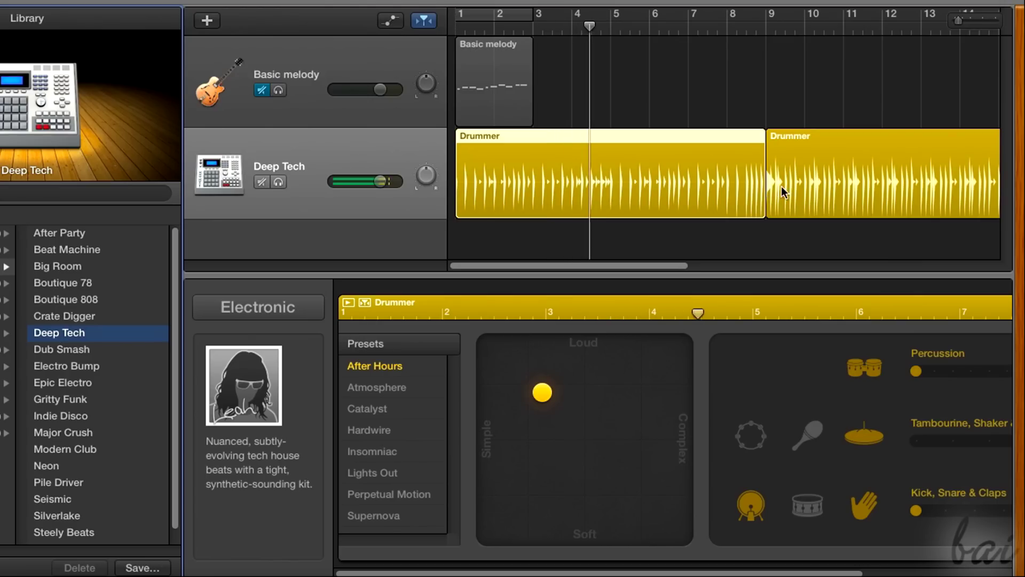
# Step: Delete the second drummer region and cycle playback over bars 1–9
pyautogui.click(812, 141)
pyautogui.press('Delete')
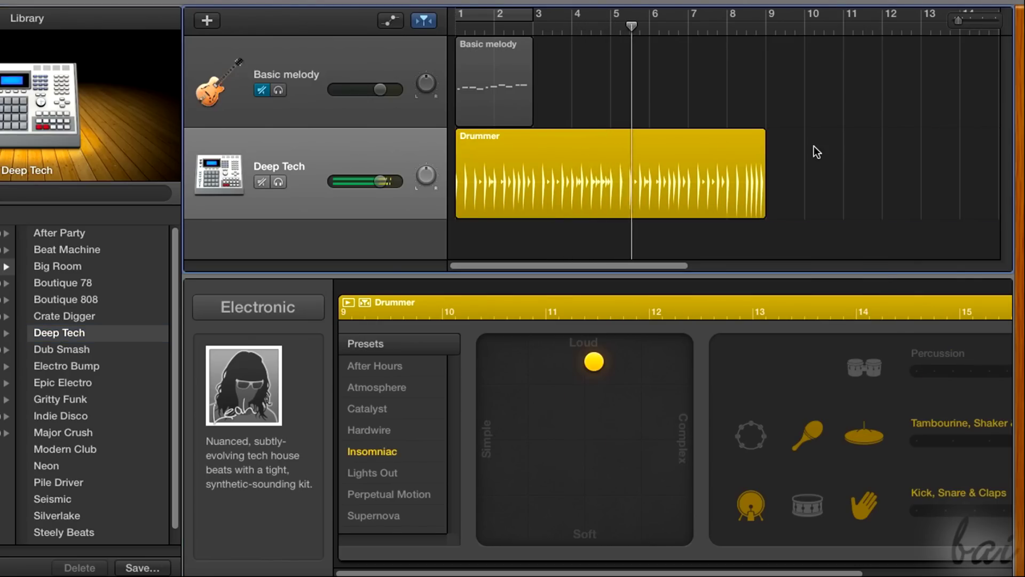
pyautogui.click(561, 132)
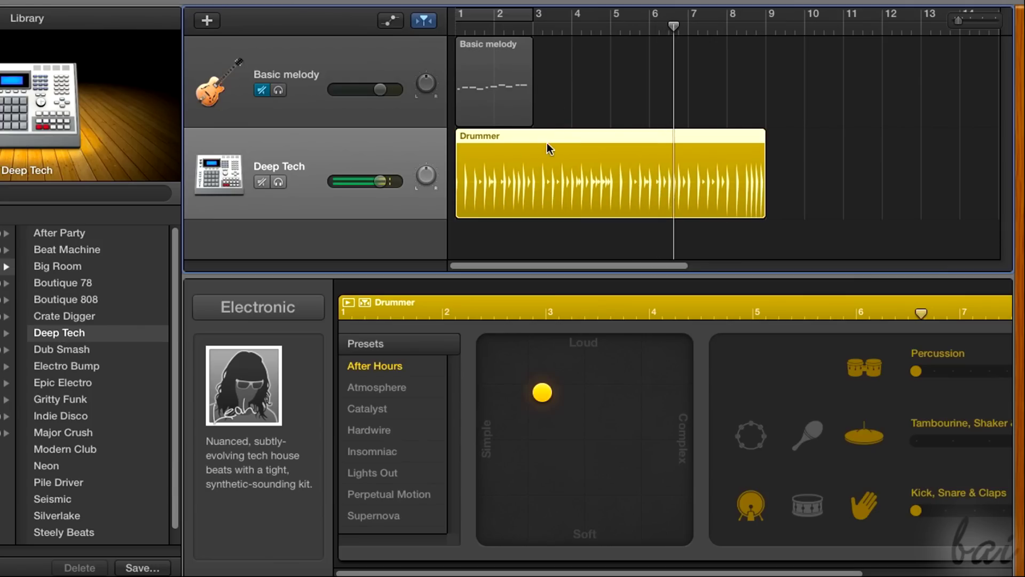
pyautogui.press('c')
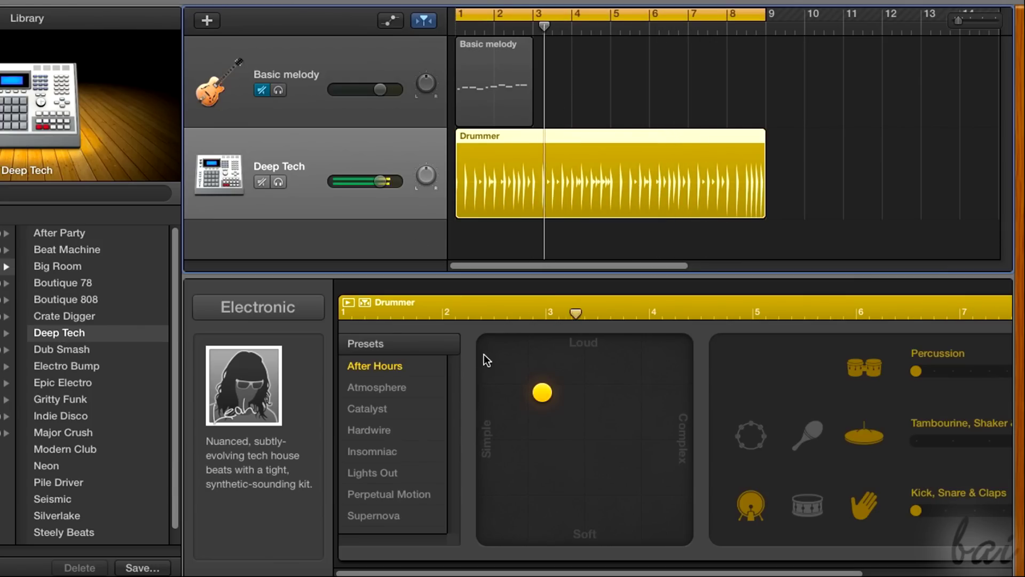
# Step: Make the drum beat softer and simpler, then centre the feel on the XY pad
pyautogui.moveTo(540, 390); pyautogui.dragTo(485, 439)
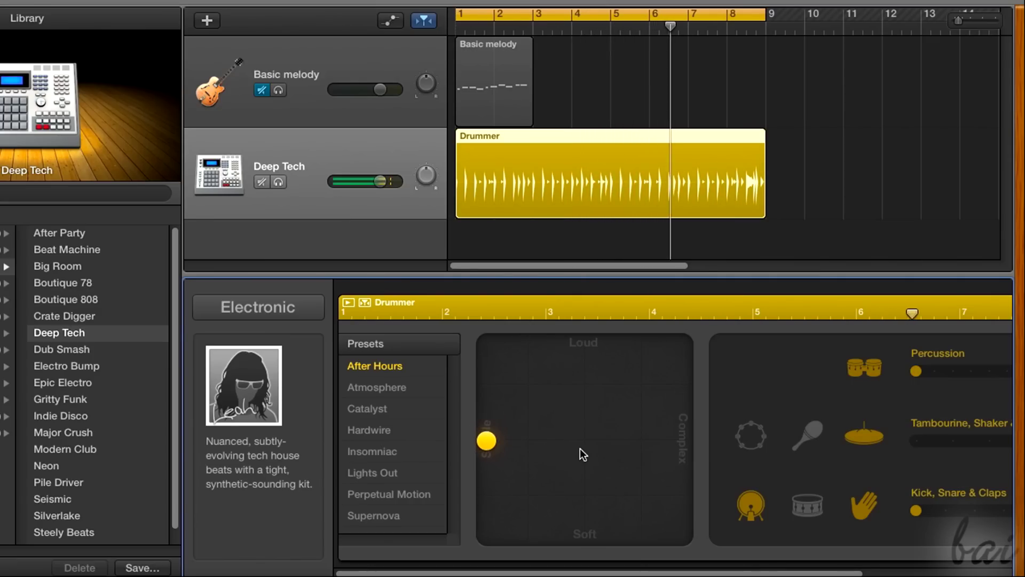
pyautogui.moveTo(486, 441); pyautogui.dragTo(682, 440)
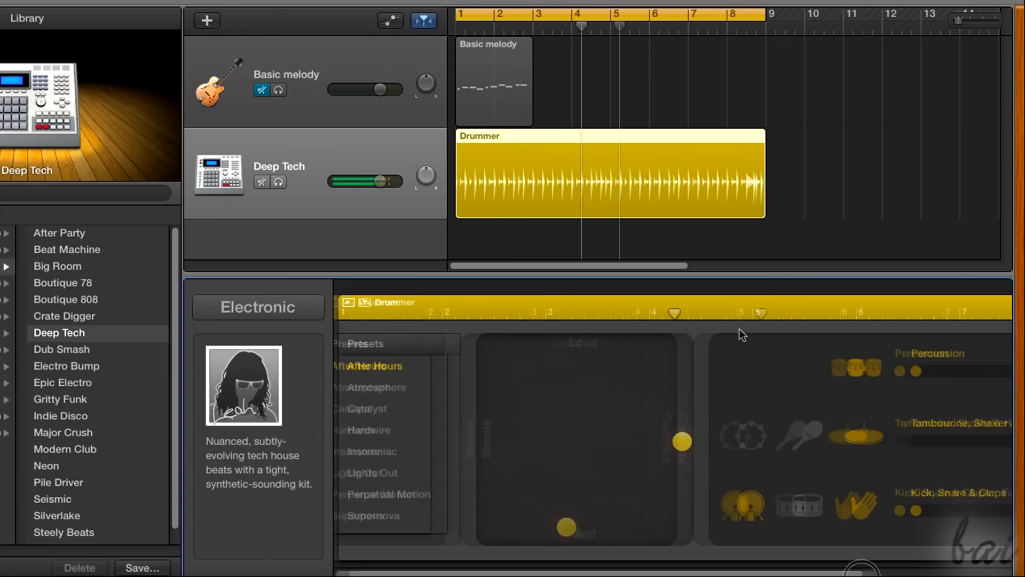
pyautogui.hscroll(5, 673, 427)
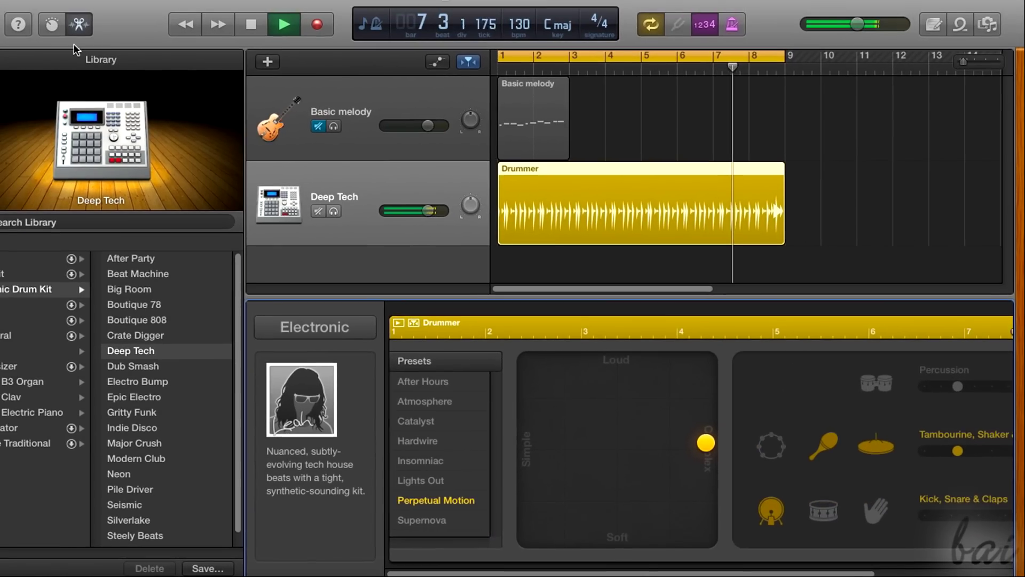
# Step: Close the Drummer editor and show the drum track's Smart Controls mix knobs
pyautogui.click(18, 5)
pyautogui.click(56, 29)
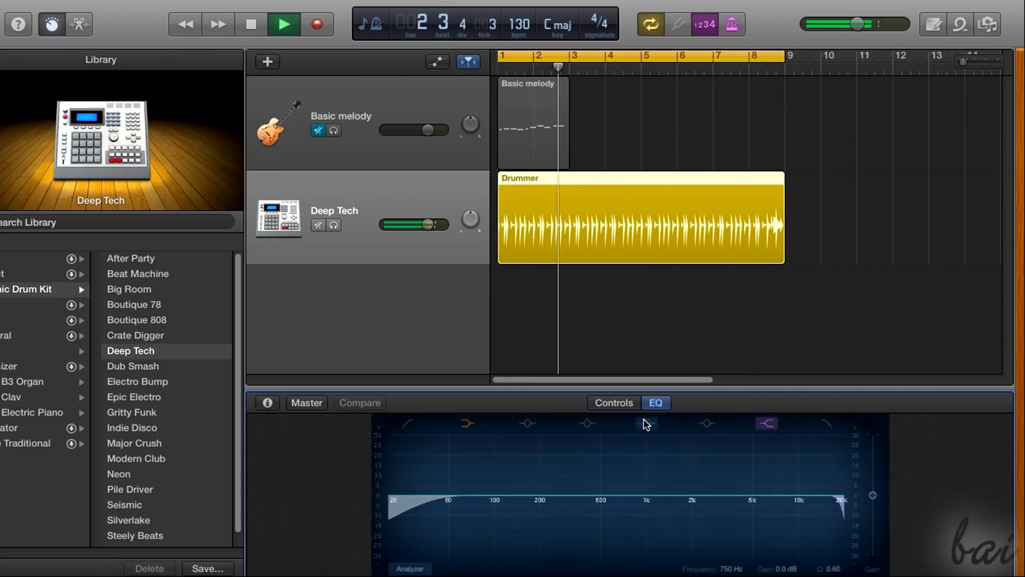
pyautogui.click(629, 404)
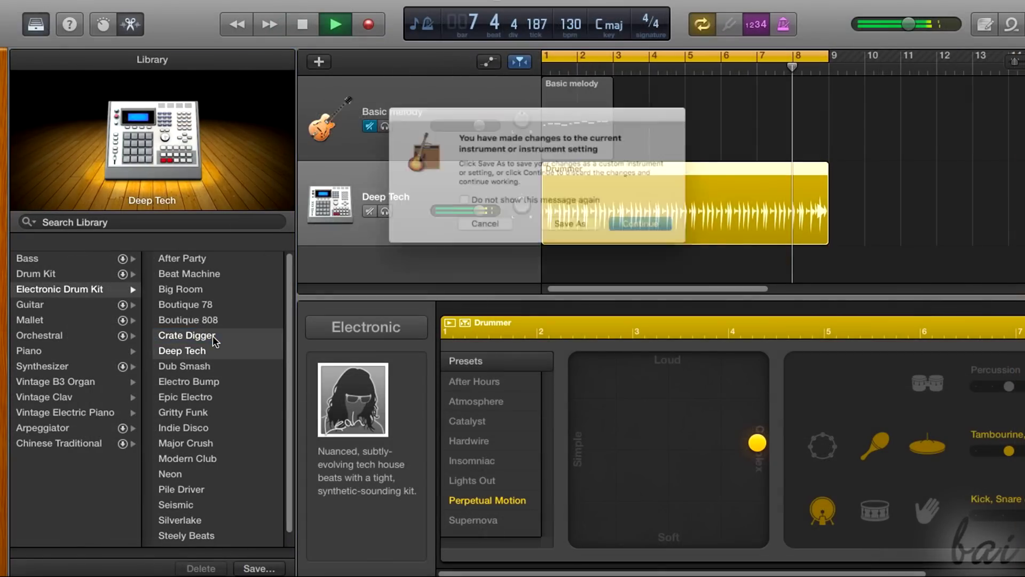
# Step: Audition the Crate Digger, Boutique 808 and Boutique 78 kits, settling on Big Room
pyautogui.click(212, 335)
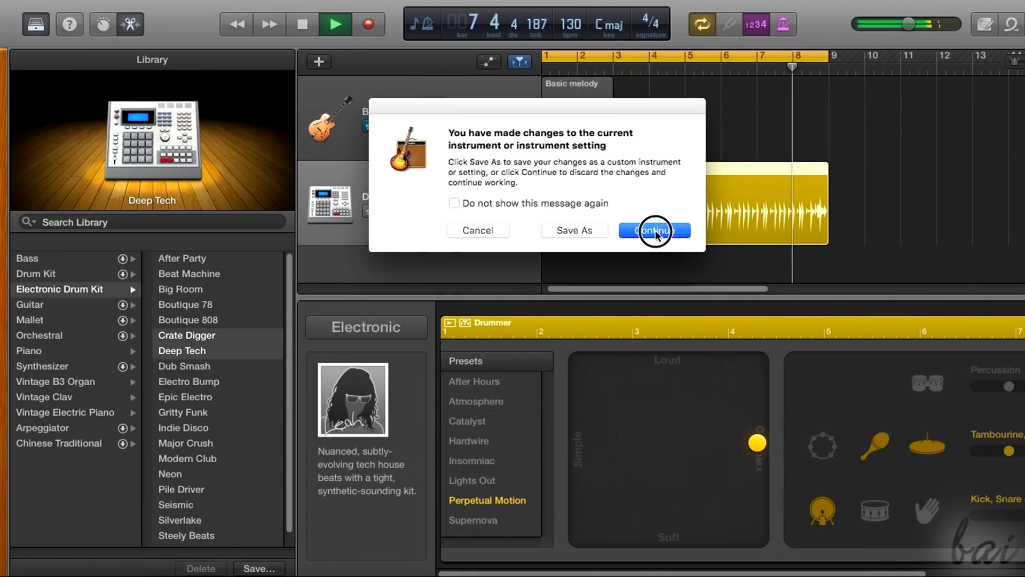
pyautogui.click(655, 233)
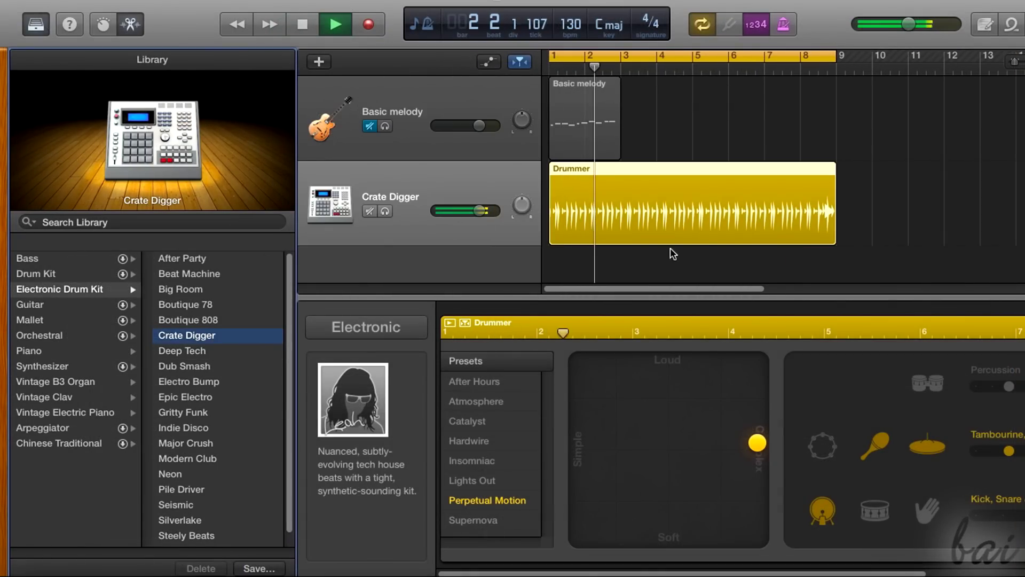
pyautogui.click(176, 321)
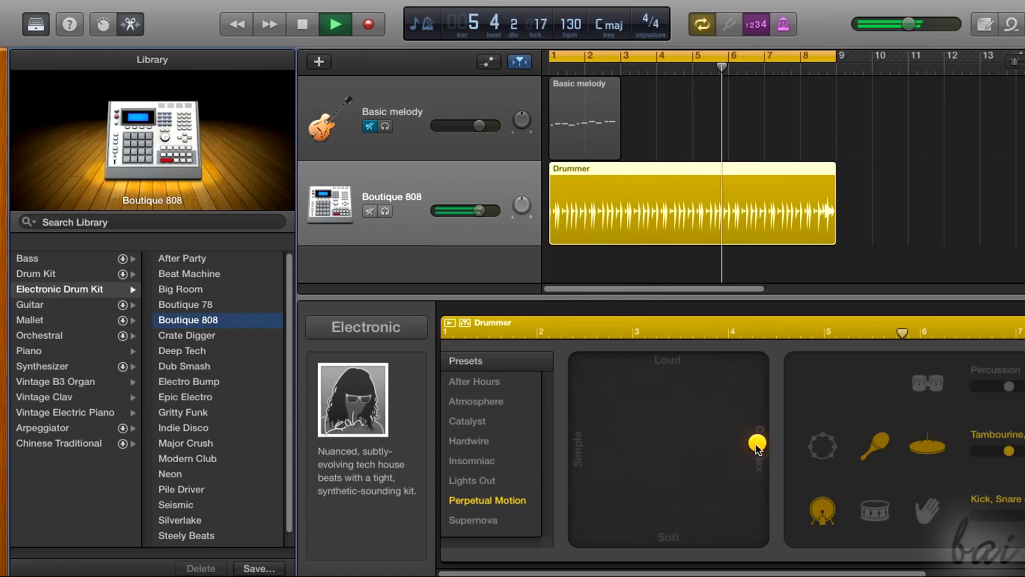
pyautogui.click(210, 304)
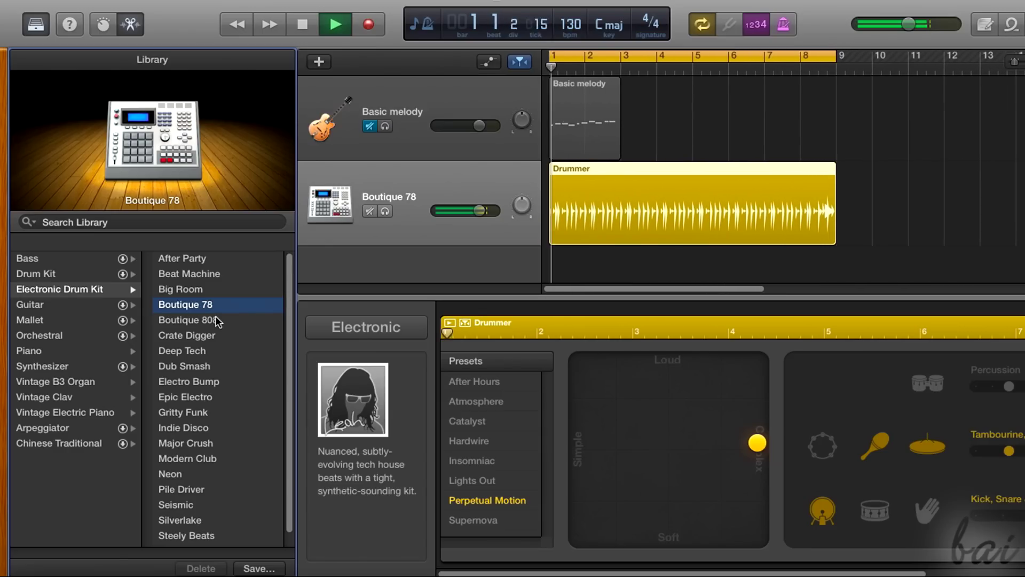
pyautogui.click(201, 293)
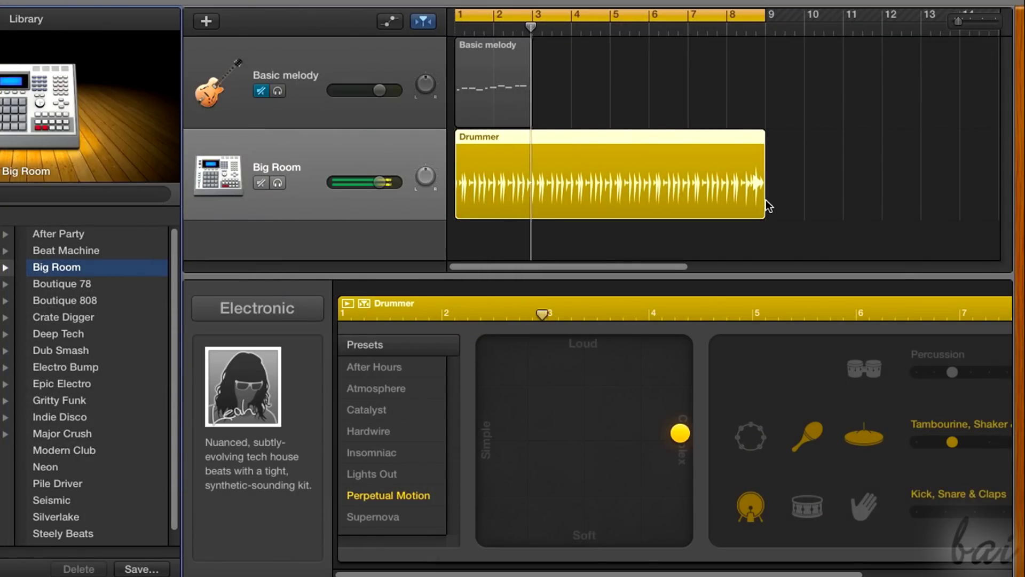
# Step: Shorten the Drummer region by about three bars and extend the cycle range to bar 6
pyautogui.moveTo(764, 202); pyautogui.dragTo(667, 210)
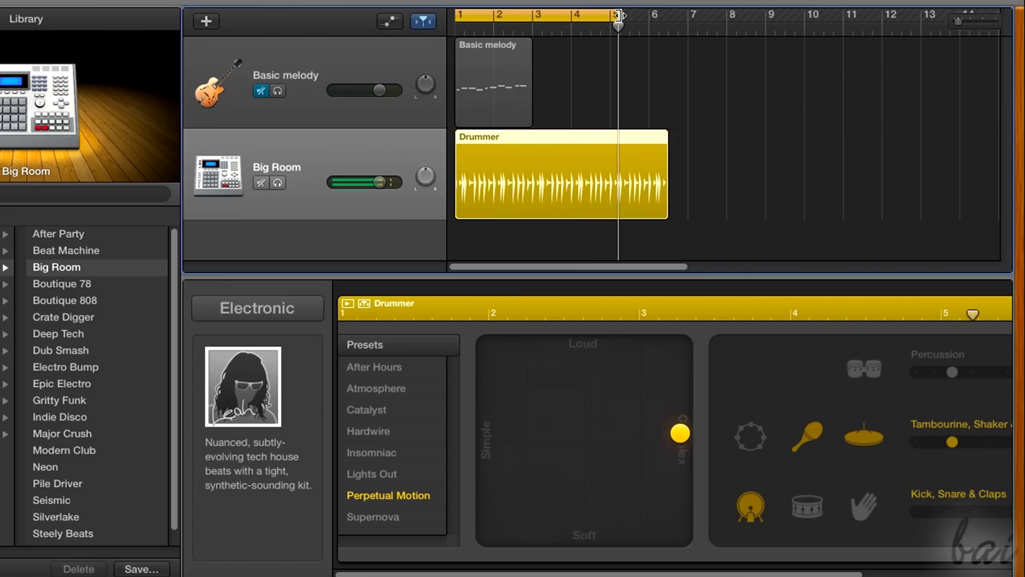
pyautogui.moveTo(616, 15); pyautogui.dragTo(668, 13)
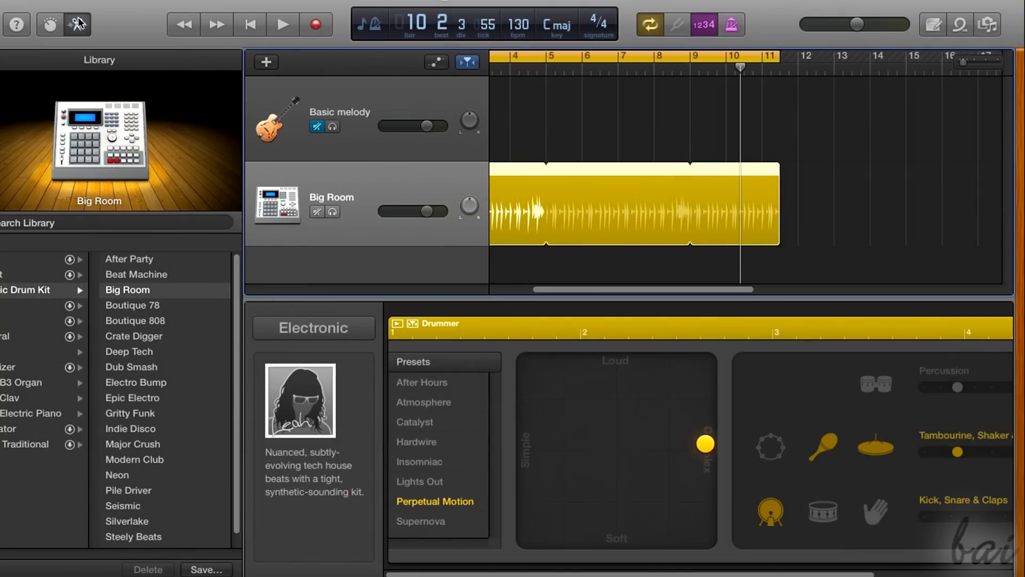
# Step: Mute the Big Room drum track and create a new Software Instrument track
pyautogui.click(80, 24)
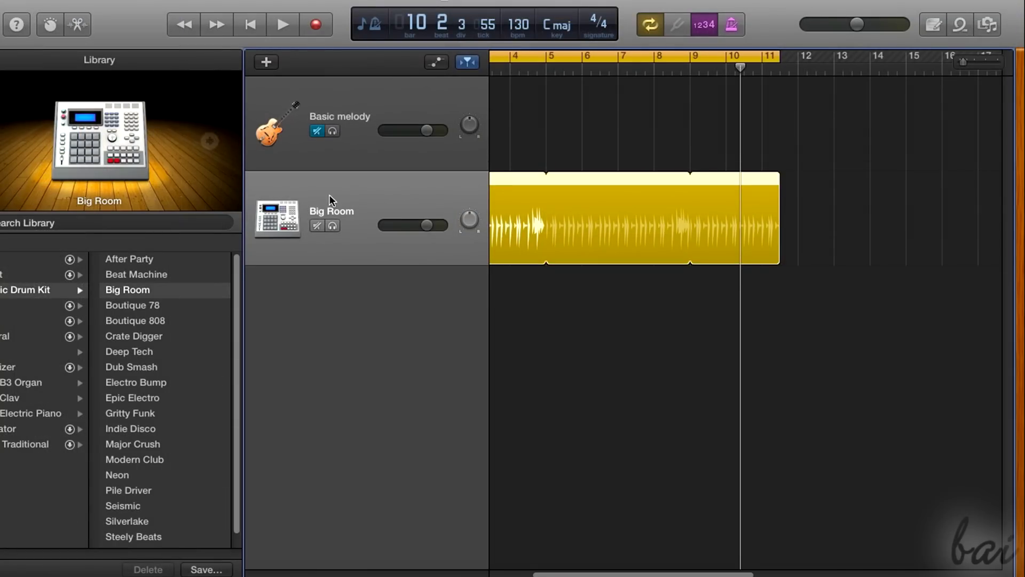
pyautogui.click(317, 226)
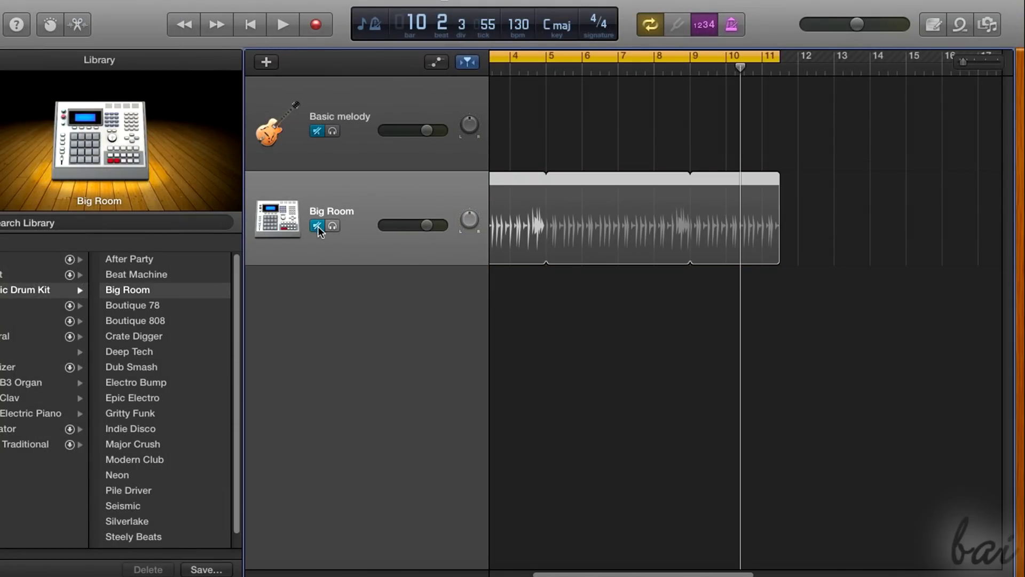
pyautogui.click(265, 66)
pyautogui.click(288, 129)
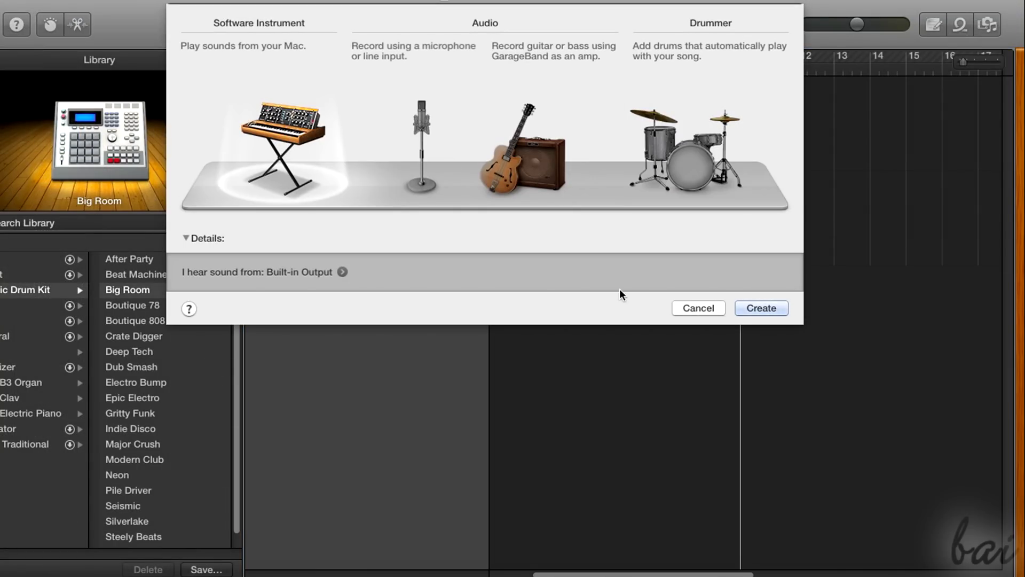
pyautogui.click(761, 308)
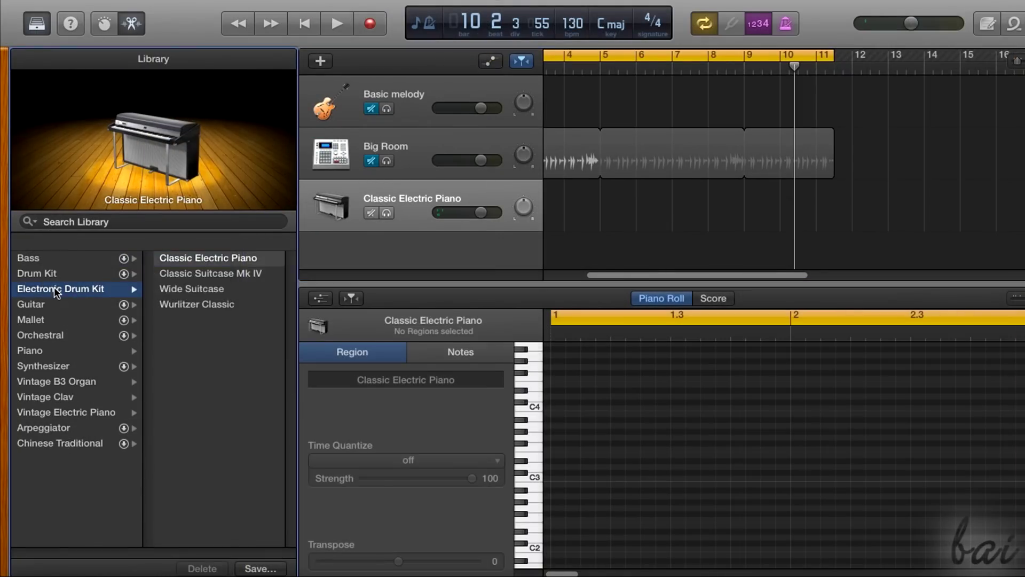
# Step: Try electronic kits including Crate Digger, then set the new track to the SoCal drum kit
pyautogui.click(137, 288)
pyautogui.click(206, 306)
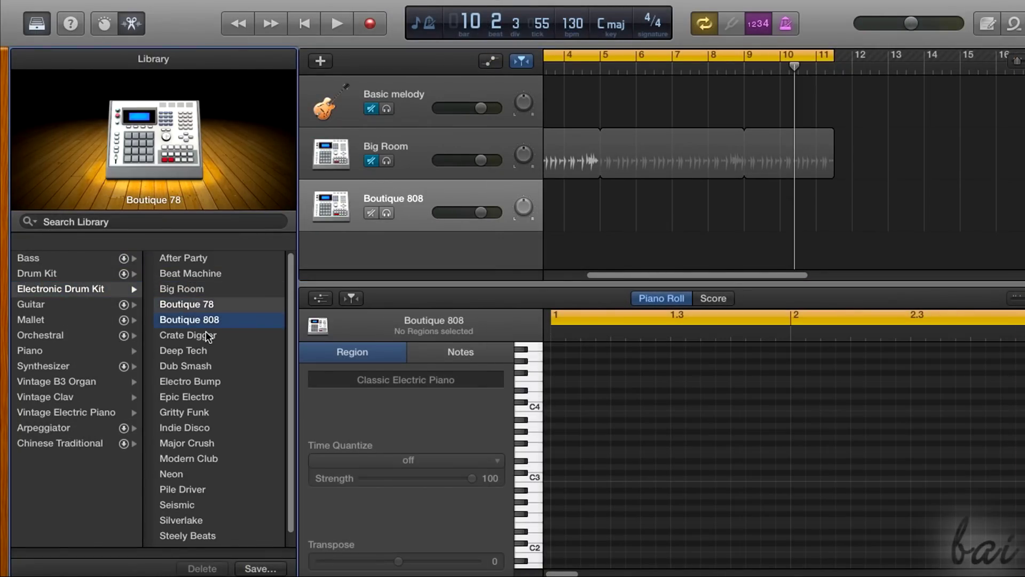
pyautogui.click(213, 335)
pyautogui.click(43, 274)
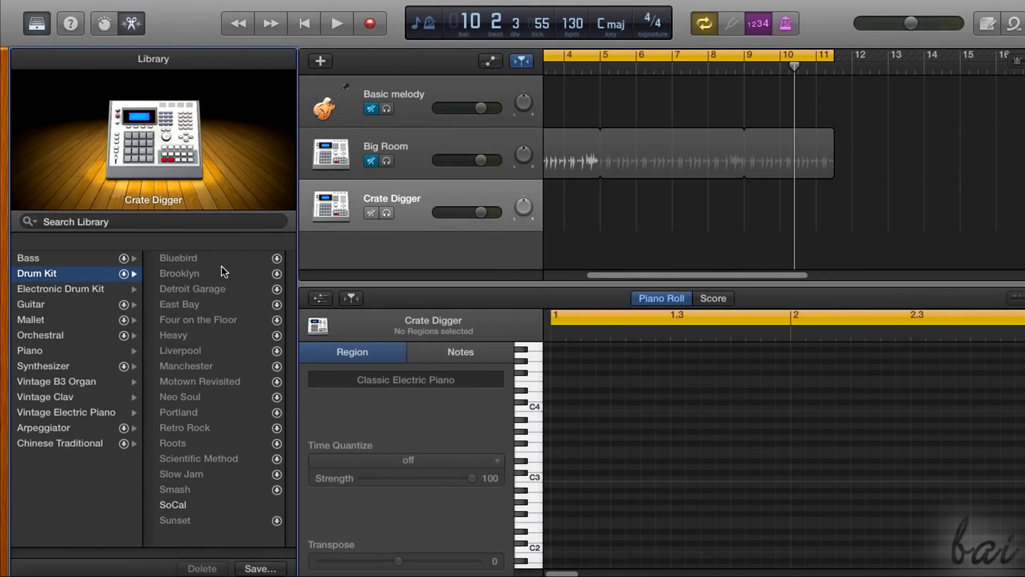
pyautogui.click(182, 502)
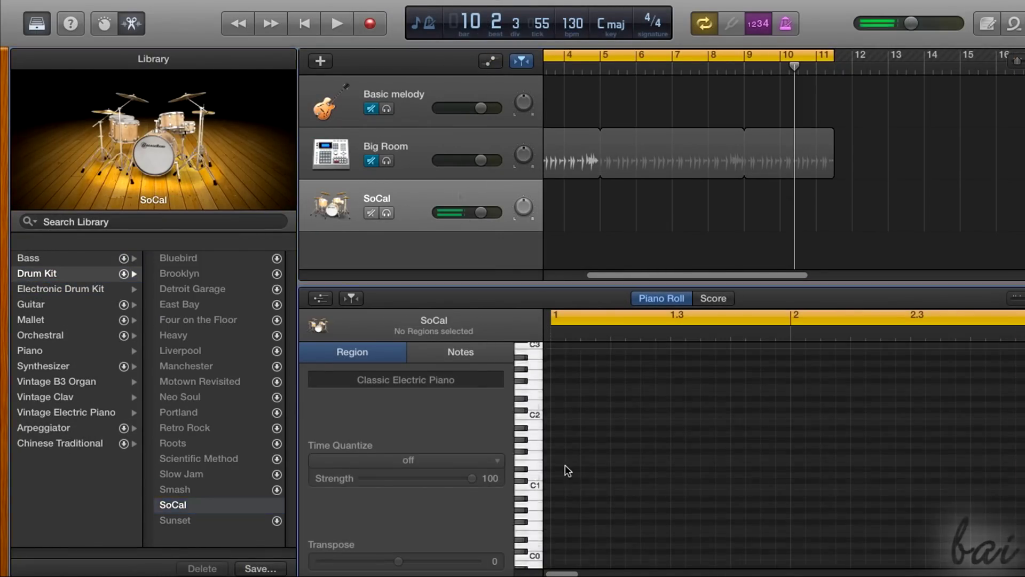
# Step: Pencil four notes into the Piano Roll for the SoCal track
pyautogui.click(565, 466)
pyautogui.click(614, 451)
pyautogui.click(643, 432)
pyautogui.click(704, 421)
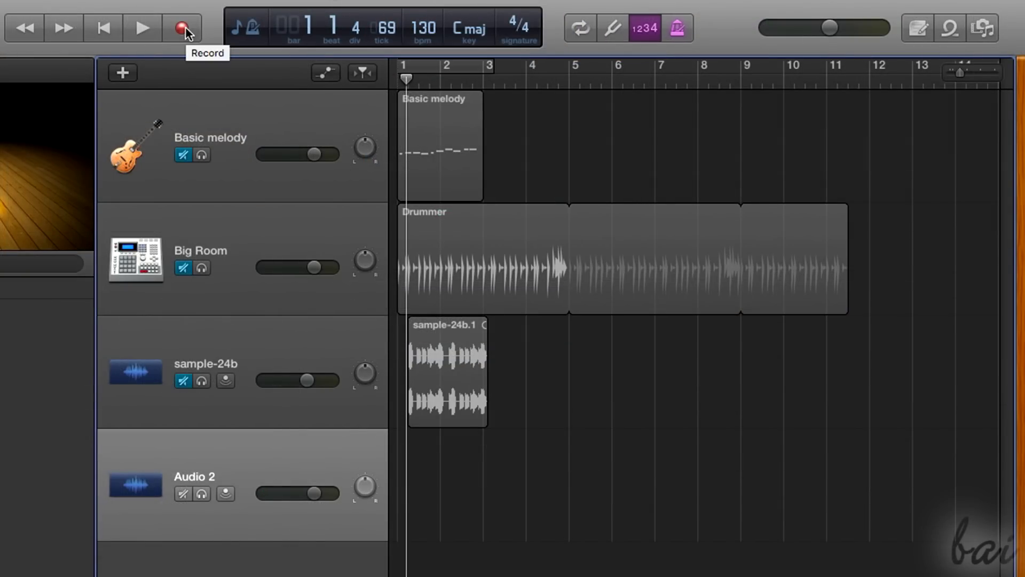
# Step: Record on Audio 2, import sample.wav, set master volume near -4.4 dB, and add reverb to the sample track
pyautogui.click(186, 28)
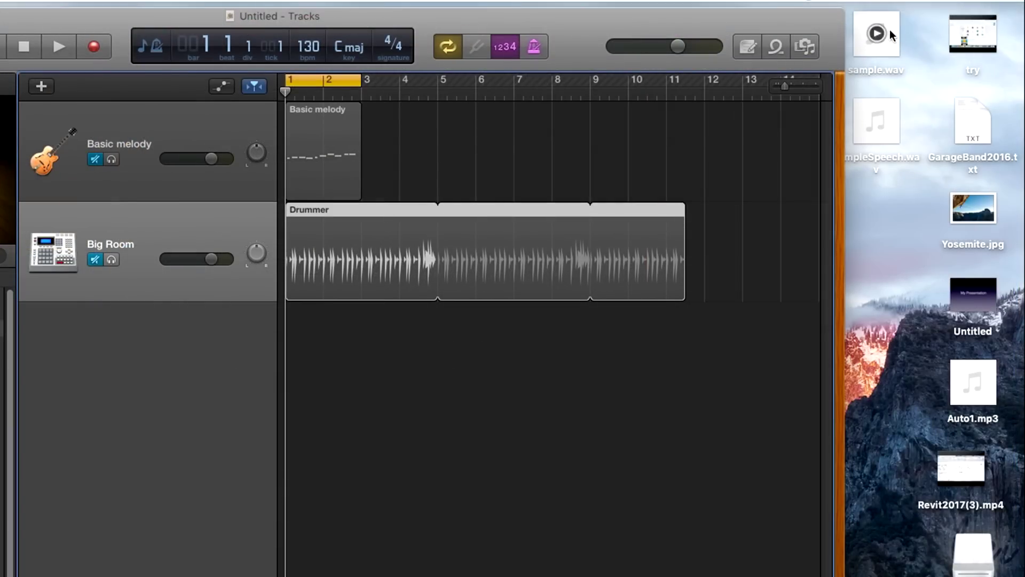
pyautogui.moveTo(890, 35); pyautogui.dragTo(300, 354)
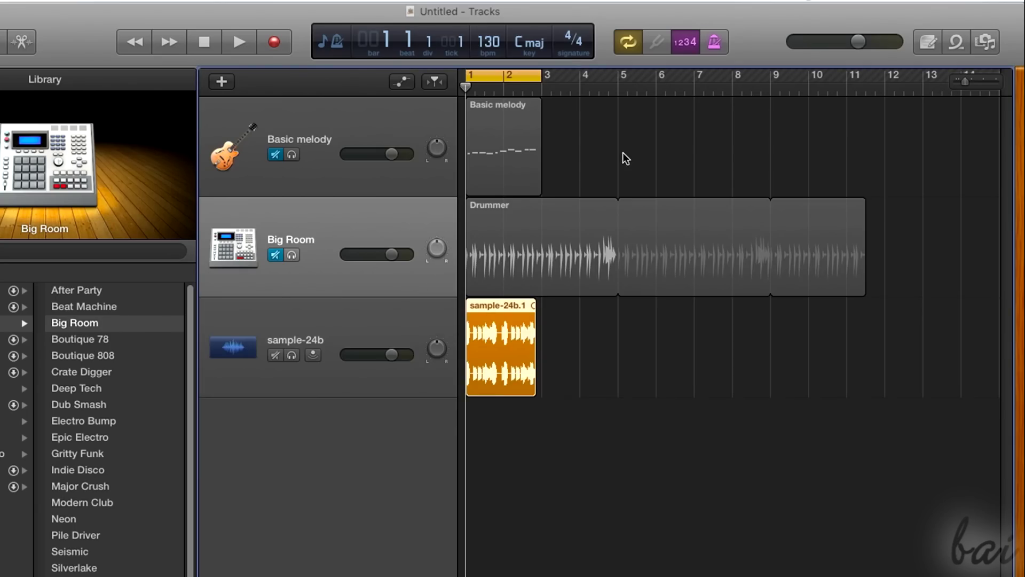
pyautogui.moveTo(858, 42); pyautogui.dragTo(849, 43)
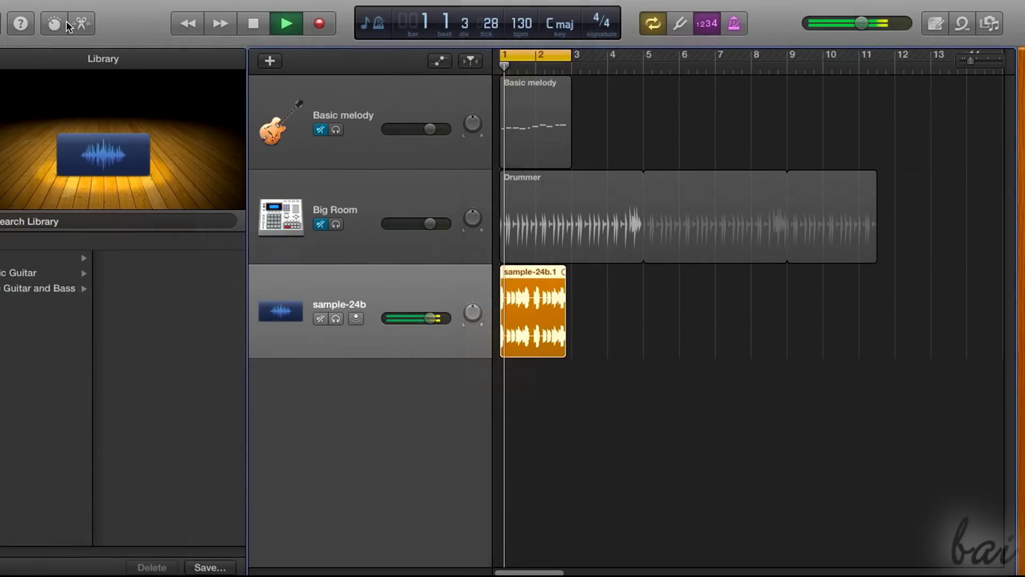
pyautogui.click(63, 22)
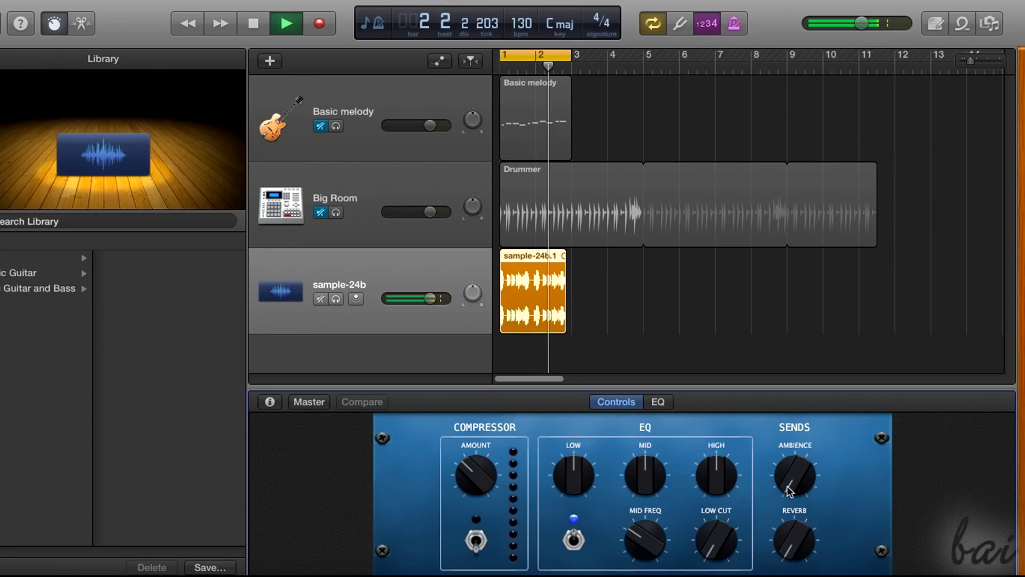
pyautogui.moveTo(793, 539); pyautogui.dragTo(772, 439)
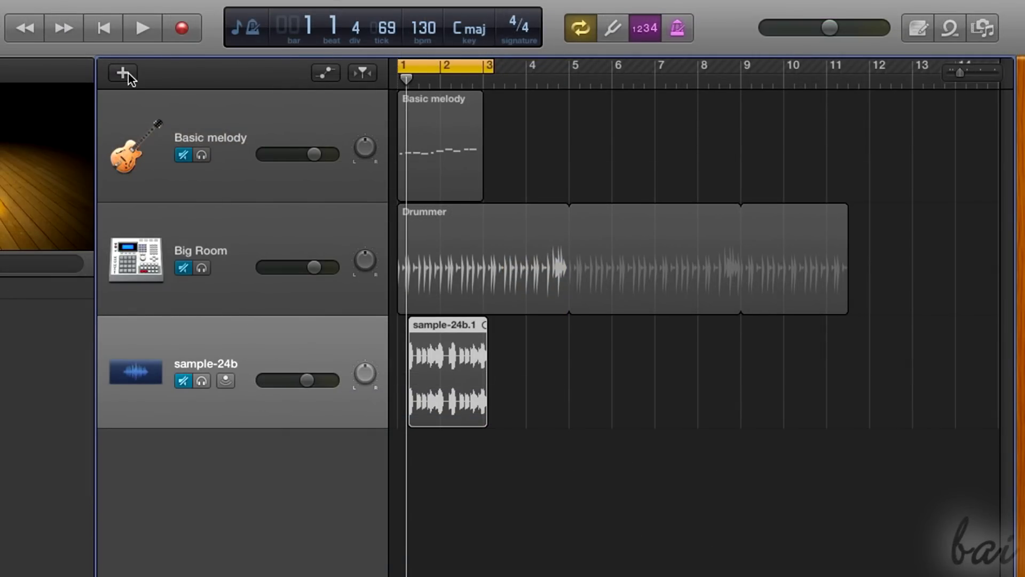
# Step: Add a new microphone audio track, Audio 2
pyautogui.click(128, 72)
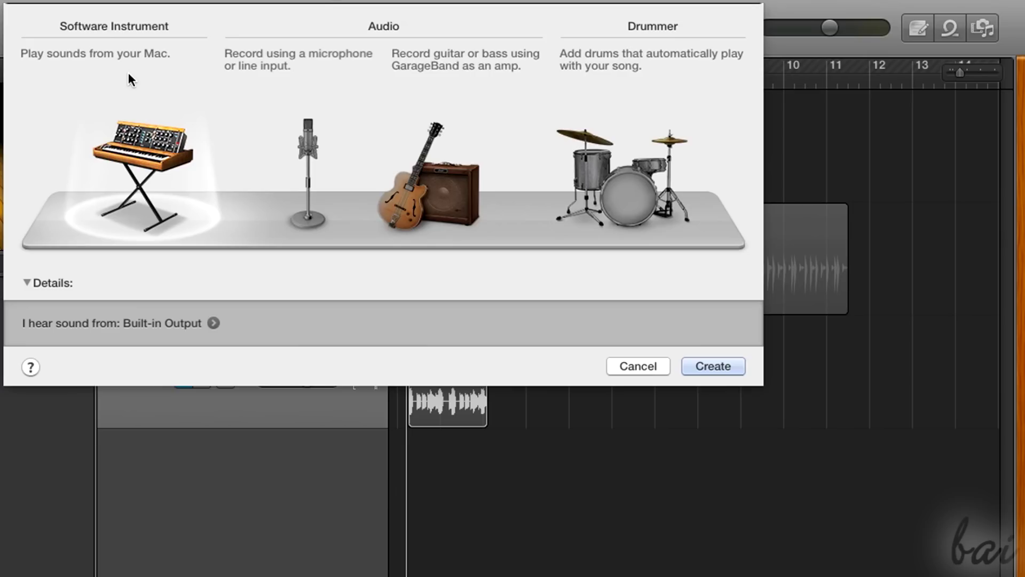
pyautogui.click(312, 151)
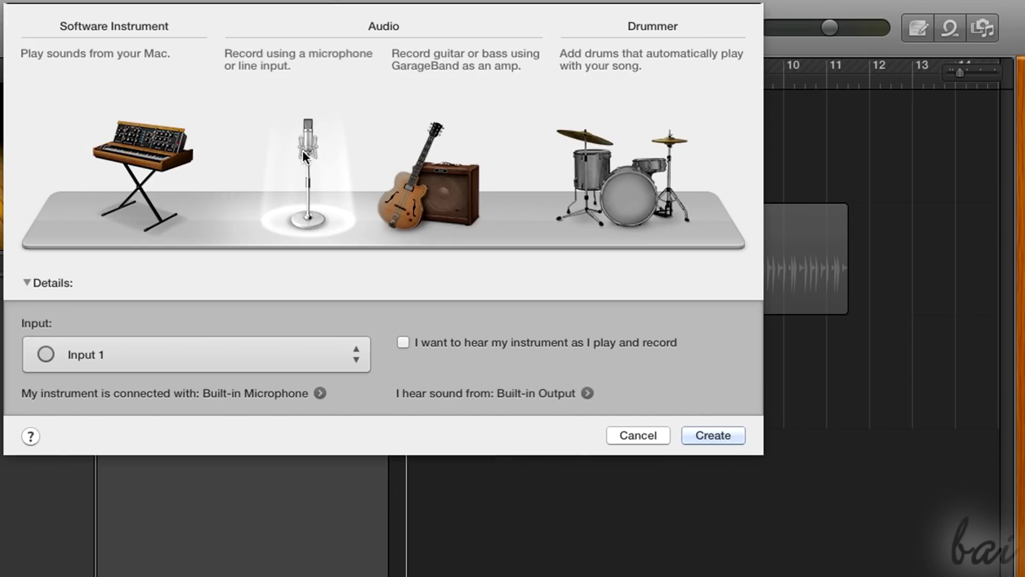
pyautogui.click(714, 435)
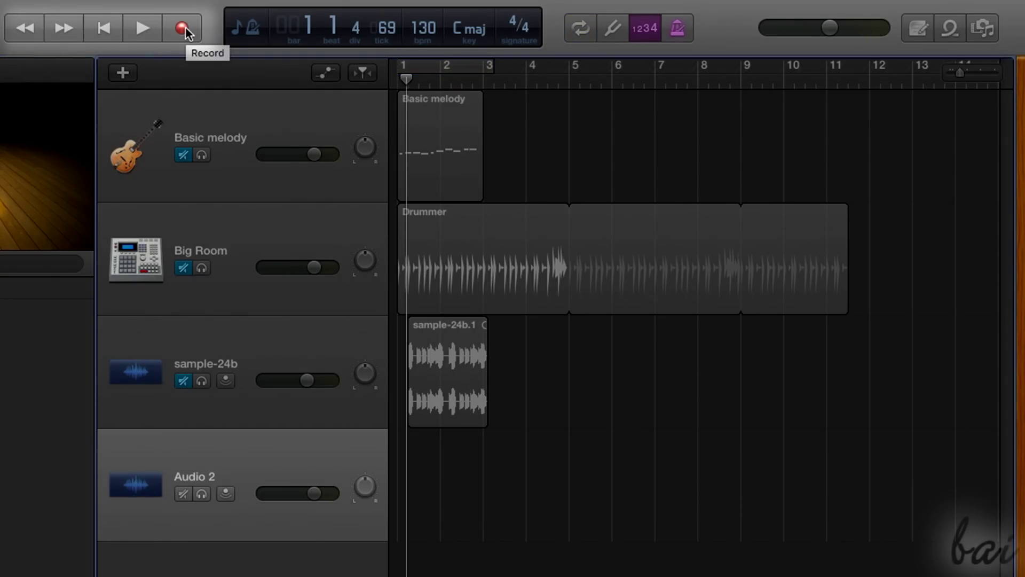
# Step: Record a take on Audio 2 from bar 1 to about bar 7, then stop
pyautogui.click(185, 30)
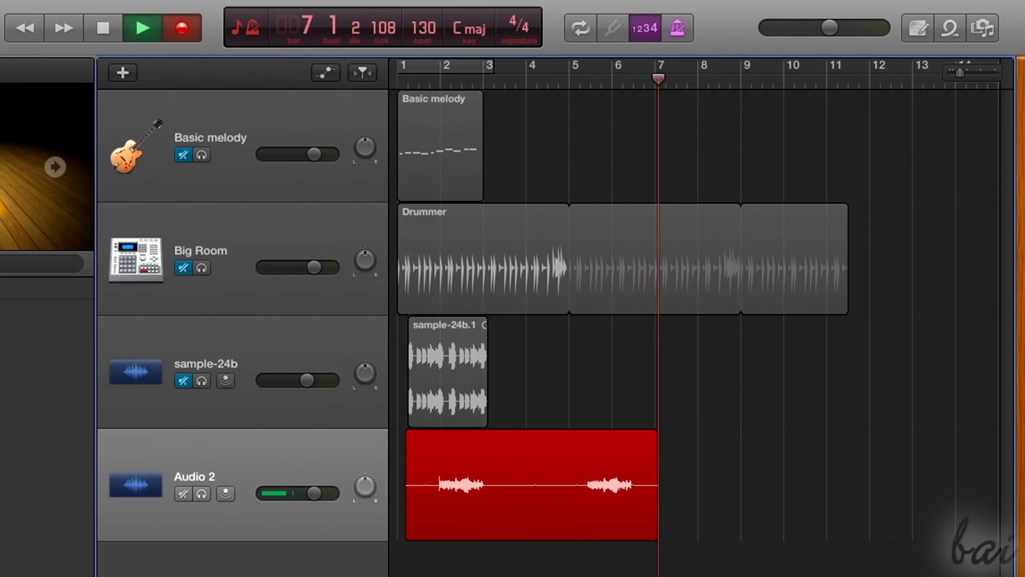
pyautogui.click(181, 28)
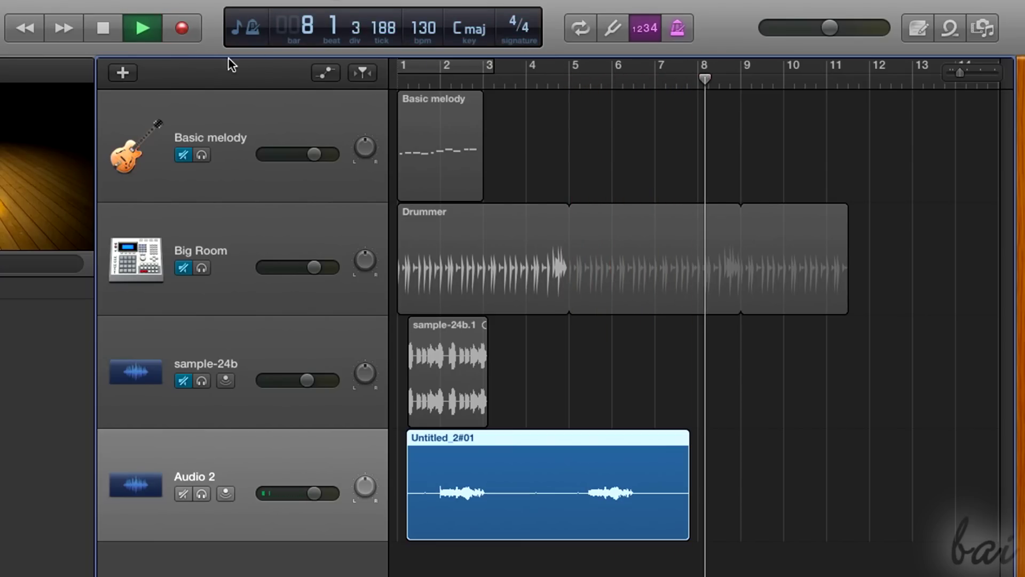
pyautogui.click(103, 28)
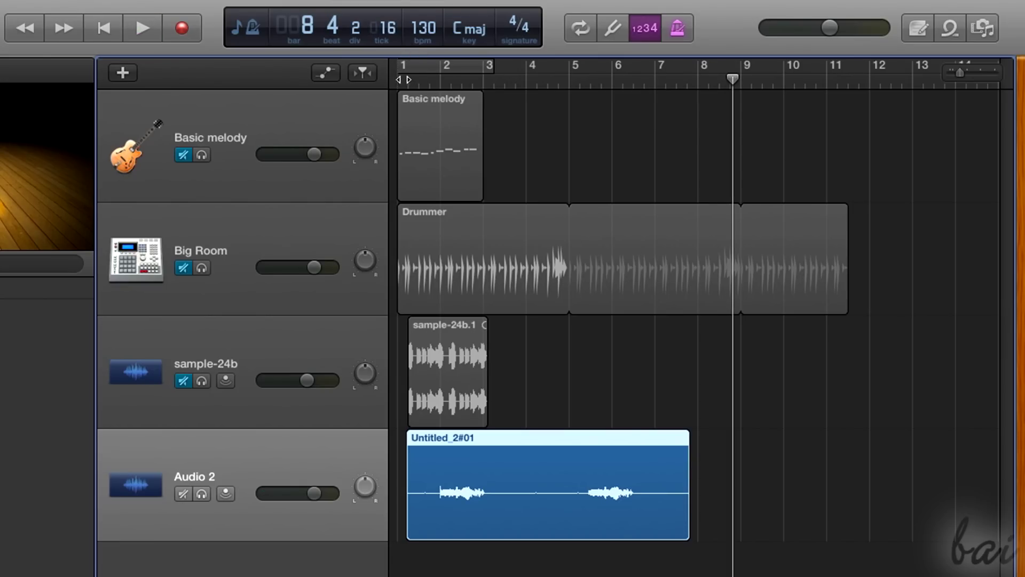
# Step: Play the song back from the beginning
pyautogui.press('Return')
pyautogui.press('space')
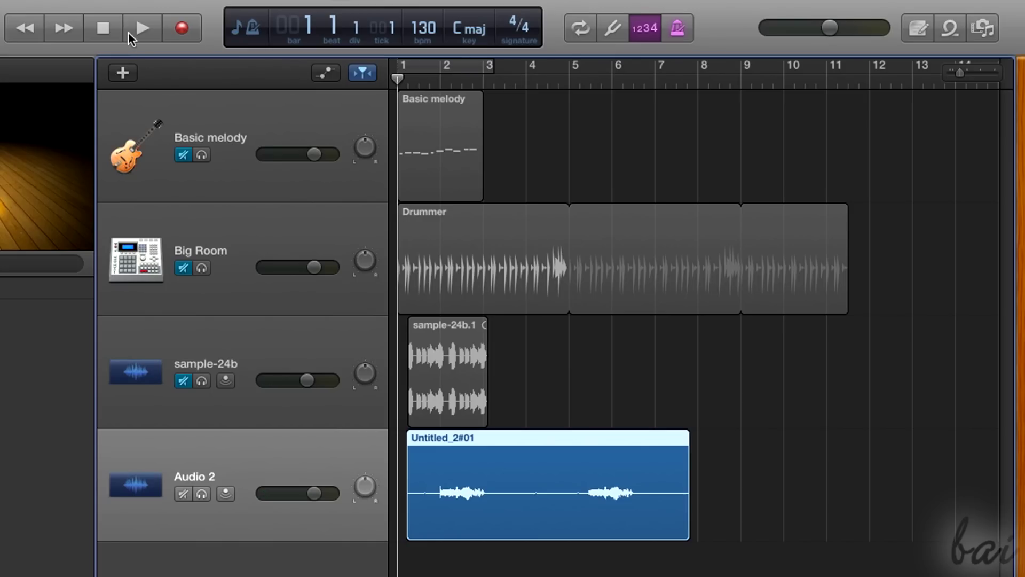
pyautogui.click(130, 30)
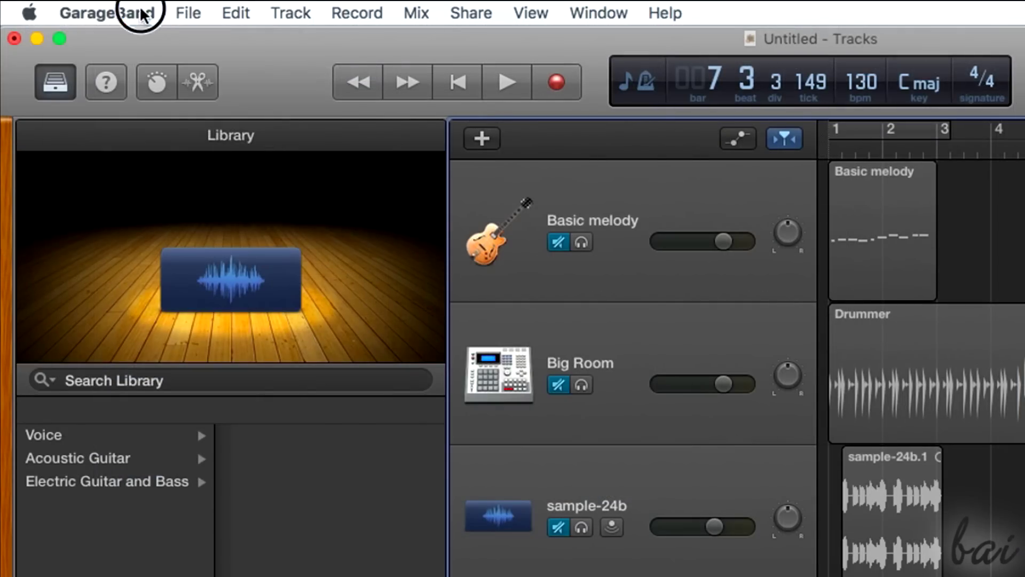
# Step: In Preferences, set the audio Input Device to Built-in Microphone
pyautogui.click(142, 14)
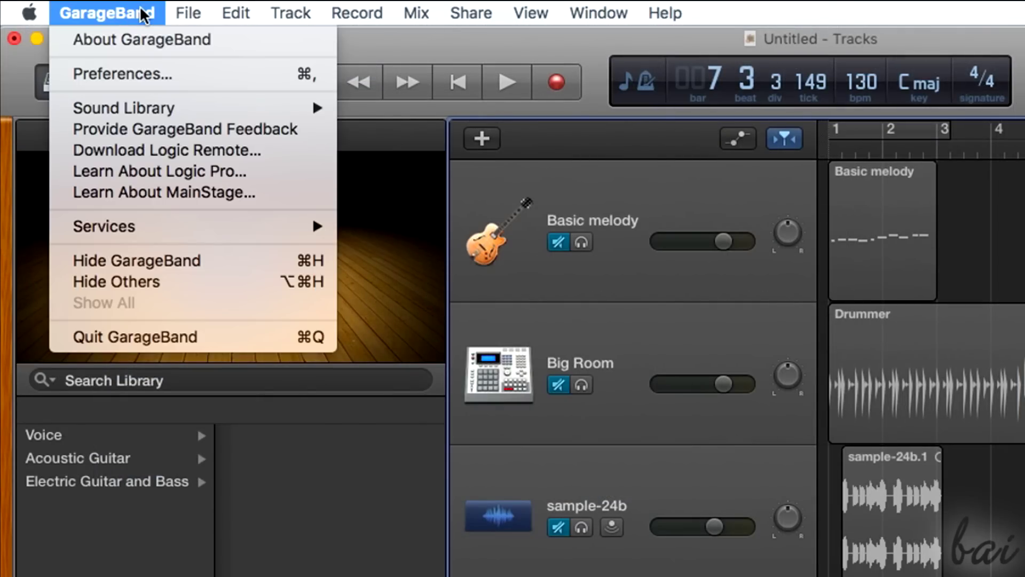
pyautogui.click(163, 75)
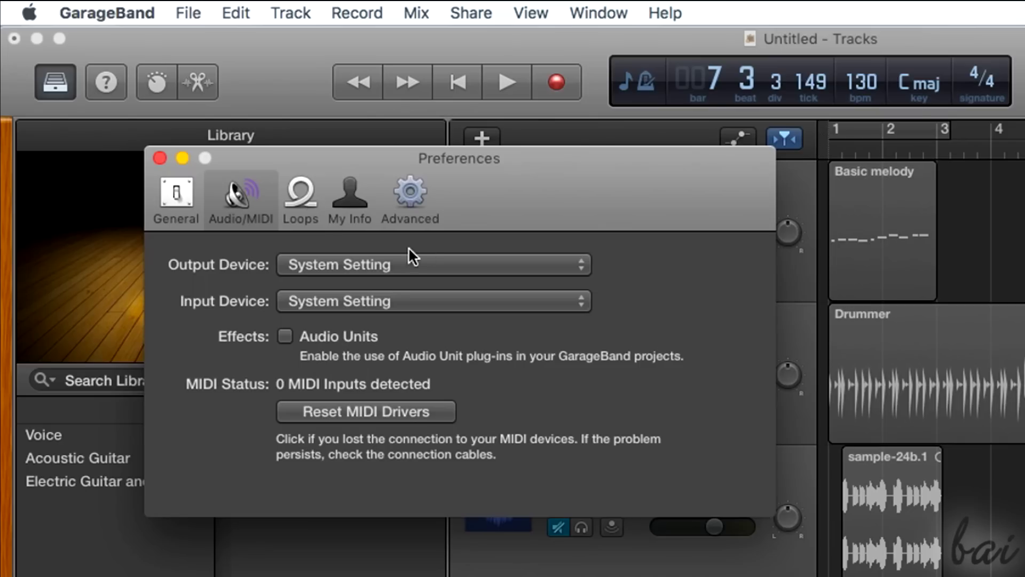
pyautogui.click(380, 301)
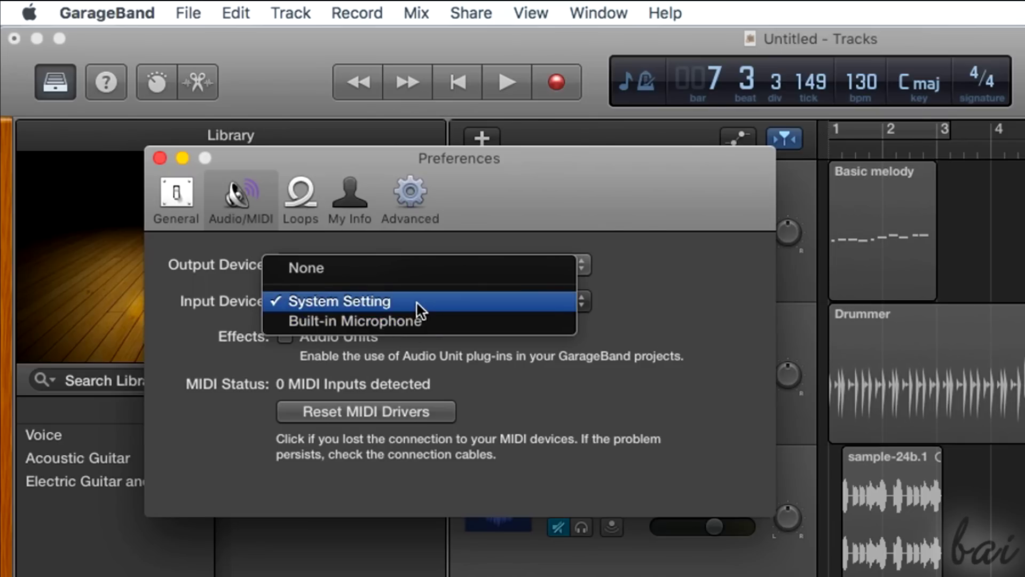
pyautogui.click(420, 322)
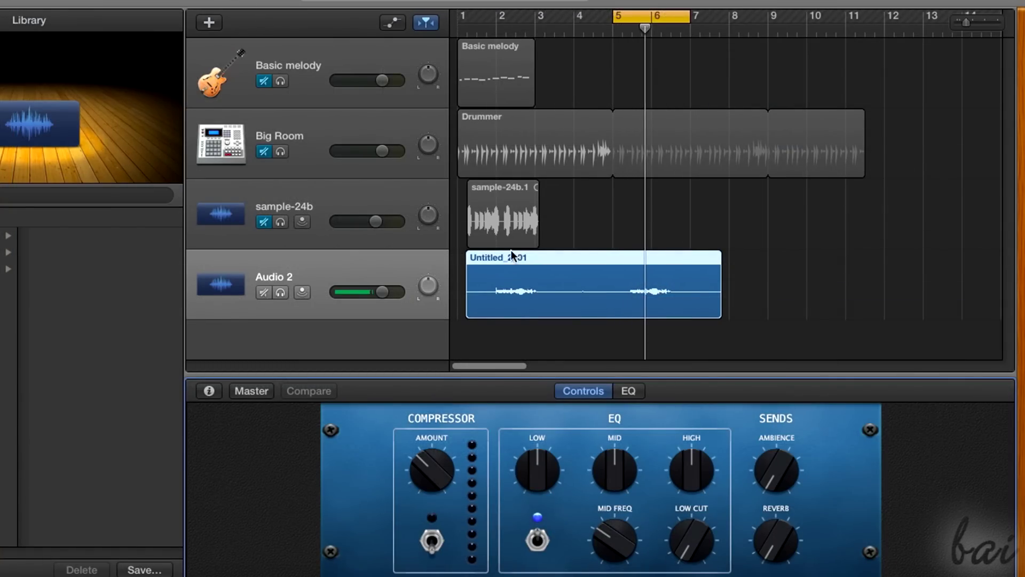
# Step: Solo the Big Room drummer track and lower its volume to -7.0 dB
pyautogui.click(635, 398)
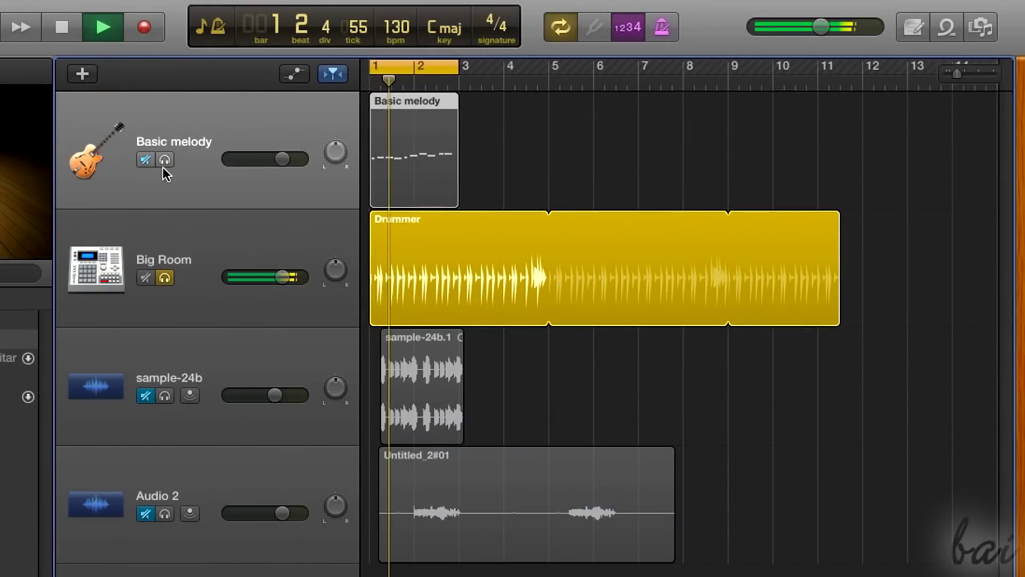
pyautogui.click(165, 277)
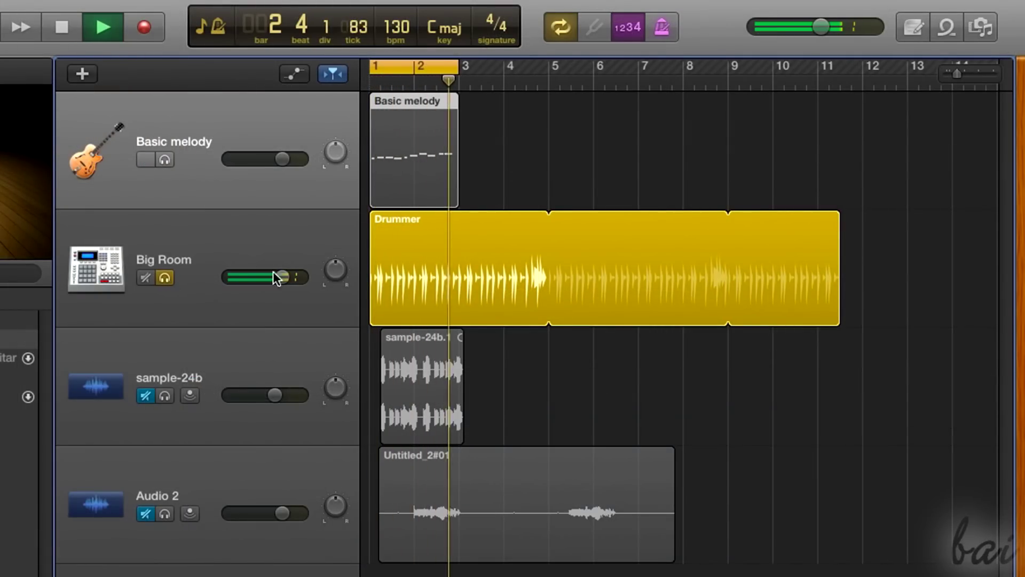
pyautogui.moveTo(279, 278); pyautogui.dragTo(348, 311)
pyautogui.press('s')
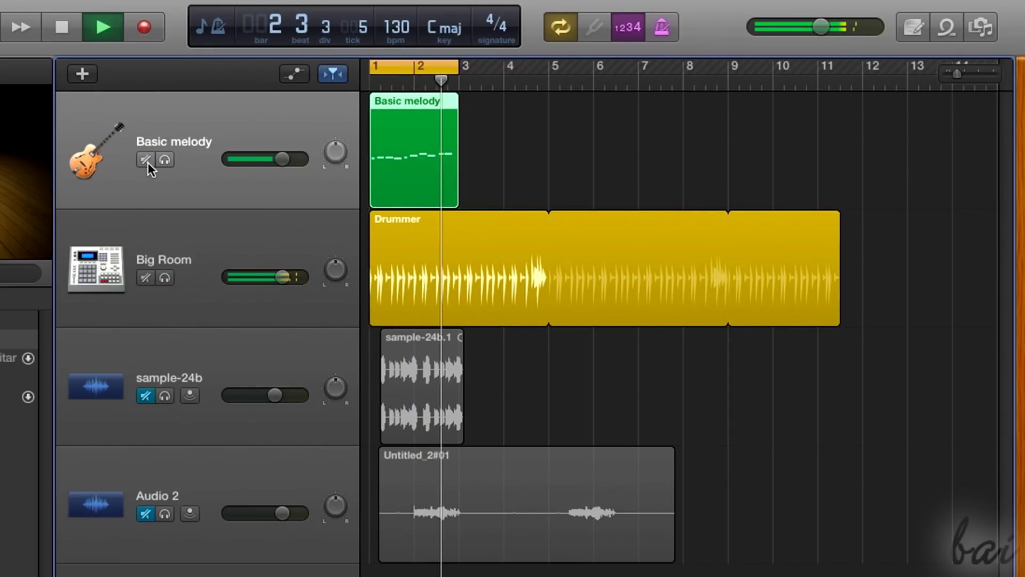
# Step: Toggle mute and solo on Basic melody, leaving it neither muted nor soloed
pyautogui.click(146, 159)
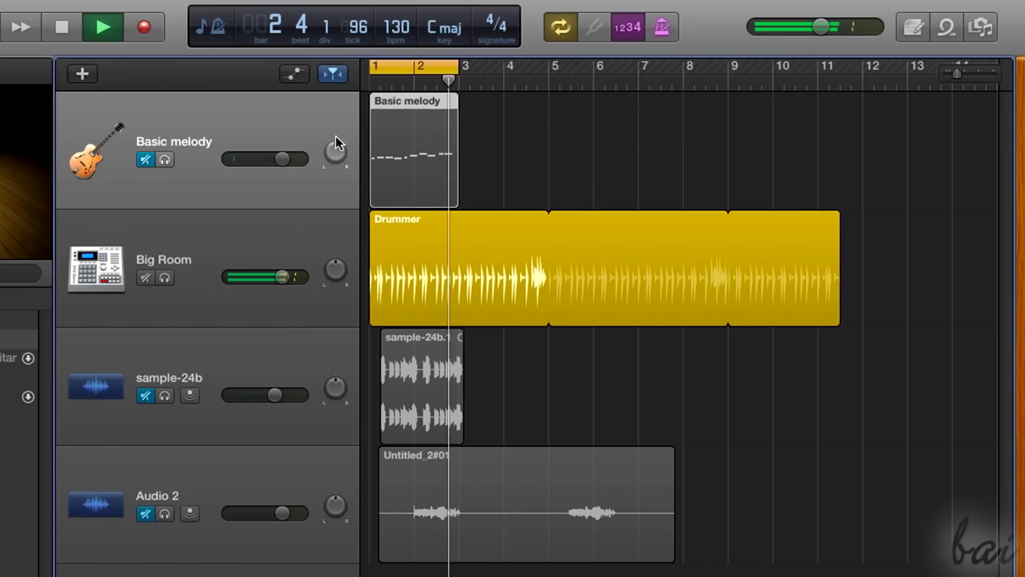
pyautogui.press('m')
pyautogui.click(170, 161)
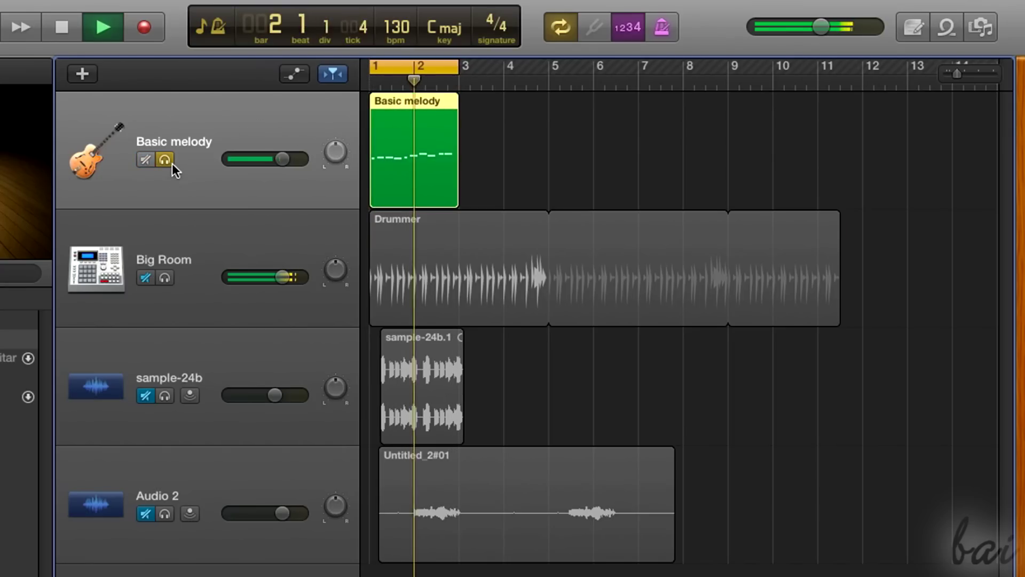
pyautogui.click(172, 164)
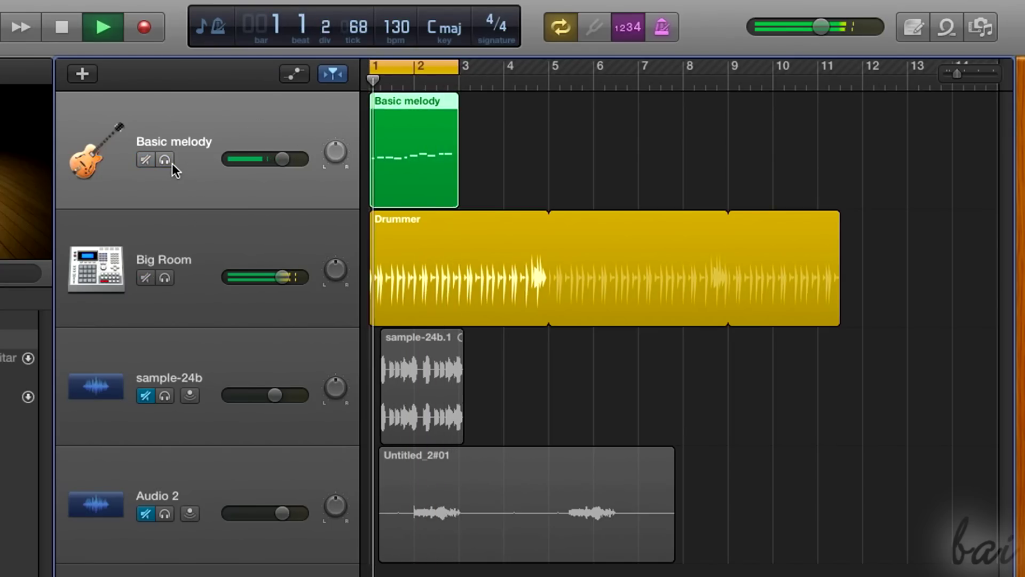
pyautogui.click(172, 167)
pyautogui.click(173, 168)
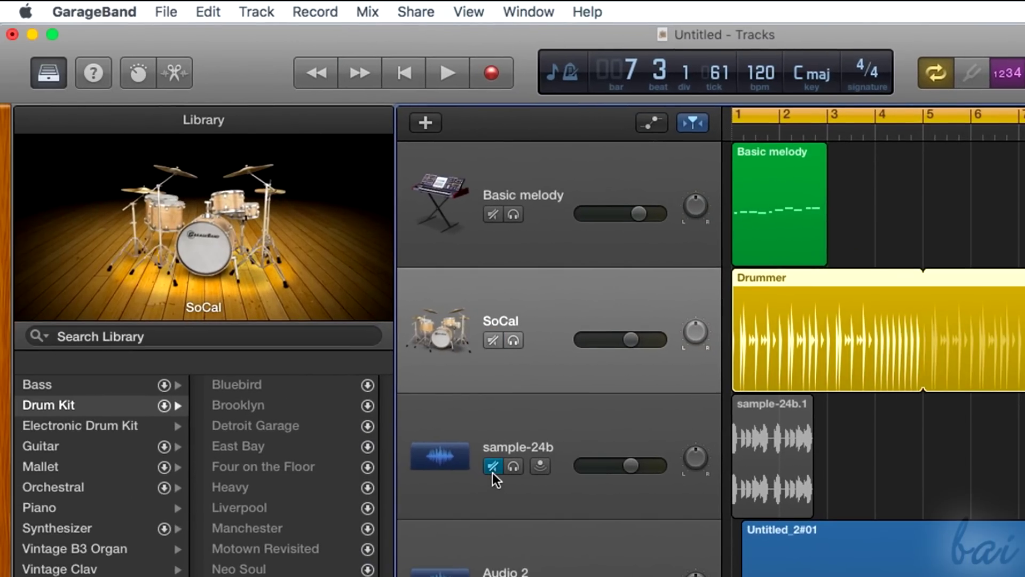
# Step: Unmute sample-24b, save as MyProject in the GarageBand folder, and reopen it from Recent
pyautogui.click(492, 469)
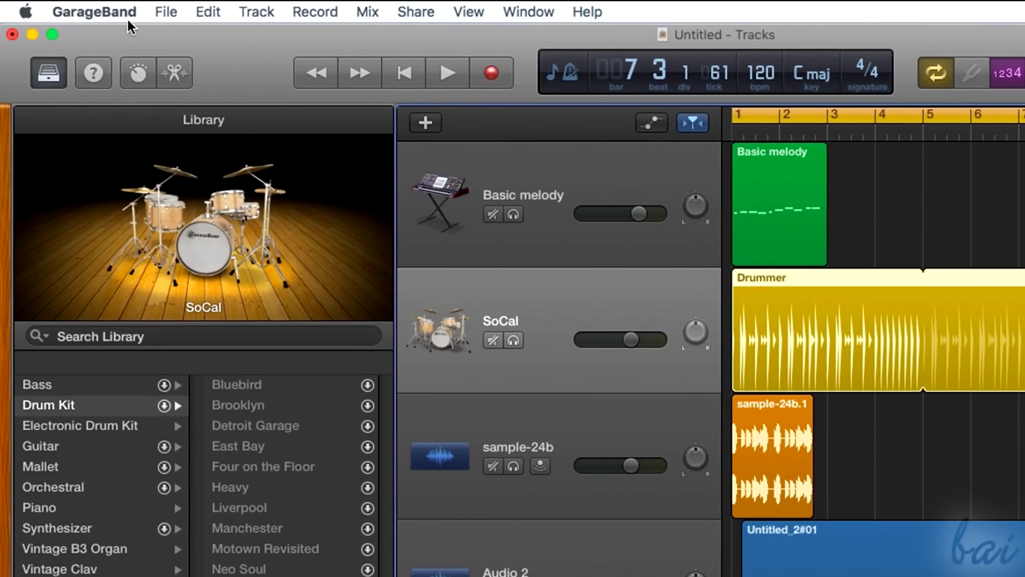
pyautogui.click(166, 13)
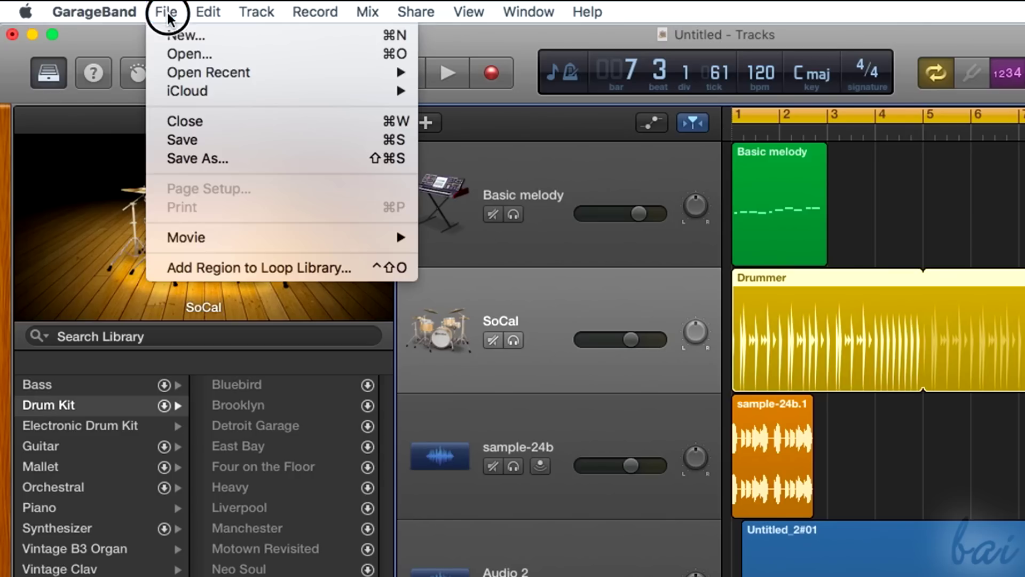
pyautogui.click(202, 158)
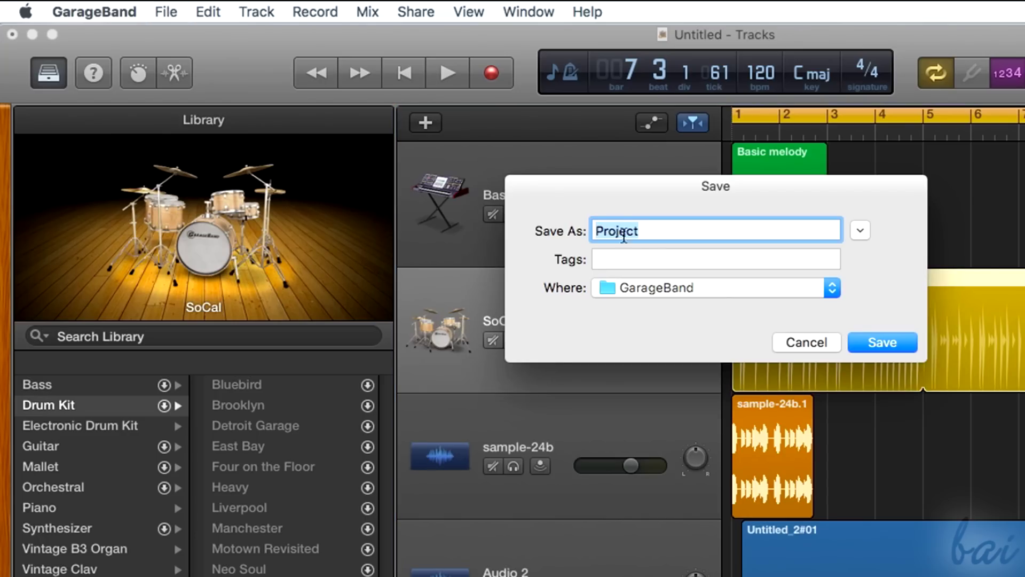
pyautogui.click(831, 290)
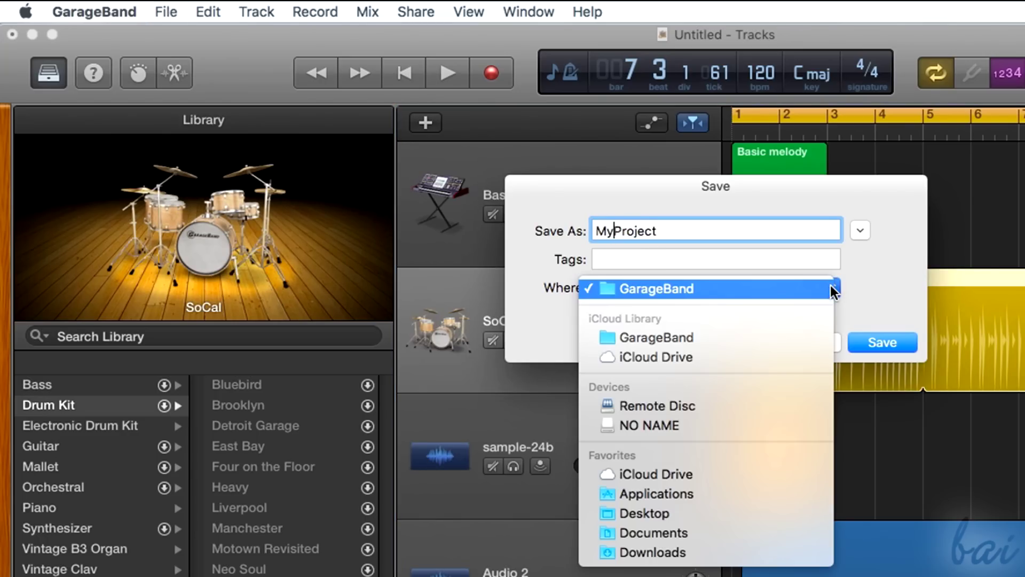
pyautogui.click(833, 291)
pyautogui.click(838, 293)
pyautogui.click(835, 295)
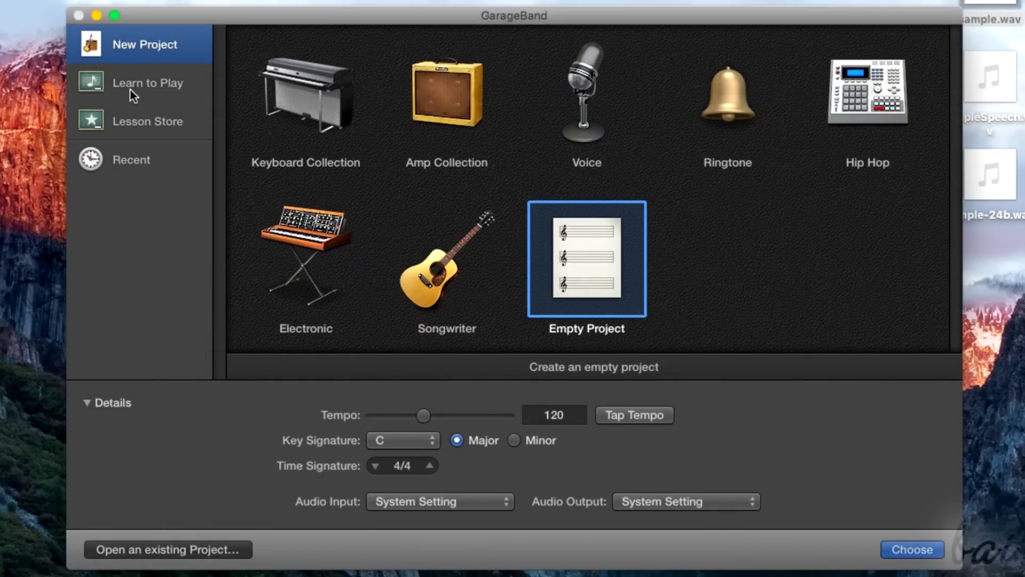
pyautogui.click(149, 159)
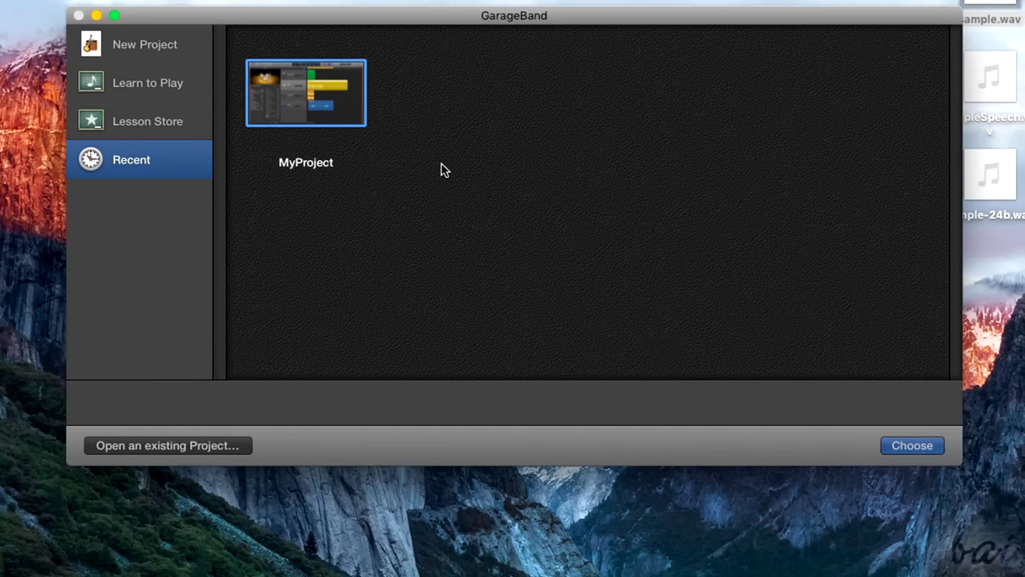
pyautogui.doubleClick(334, 113)
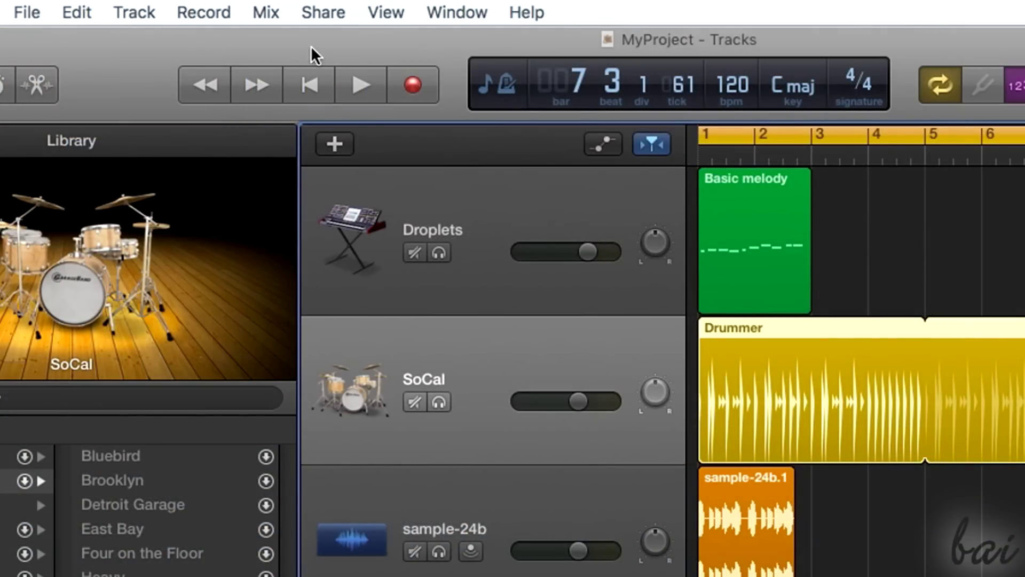
# Step: Export the whole song to disk at High Quality (192 kBit/s) with Cycle off
pyautogui.click(328, 15)
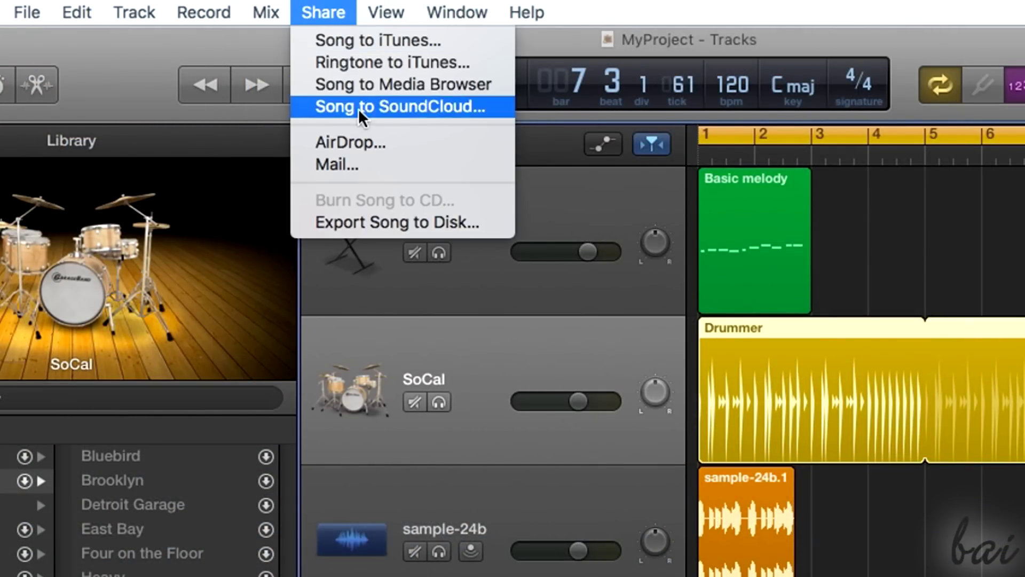
pyautogui.click(376, 223)
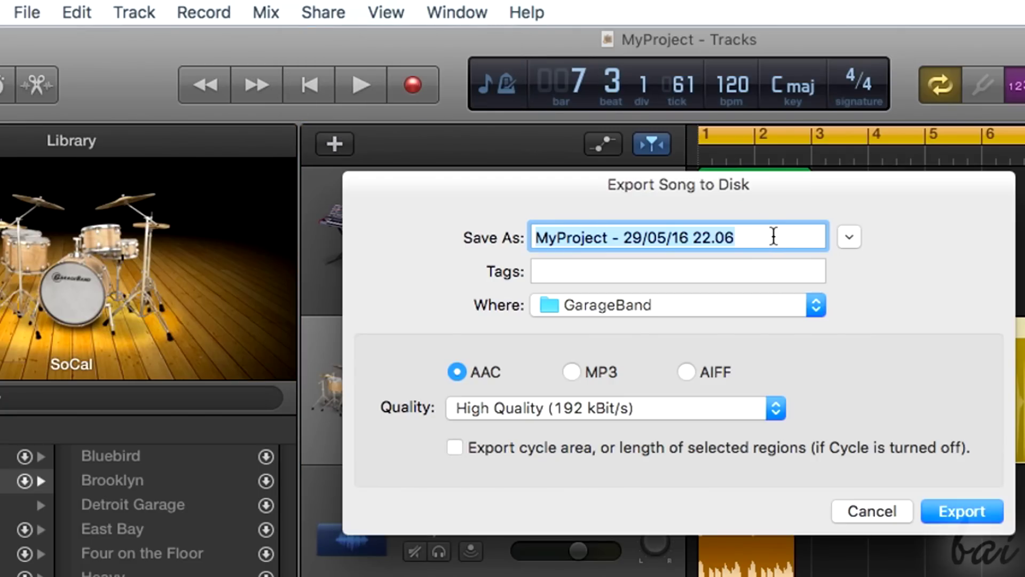
pyautogui.write('MyTrack')
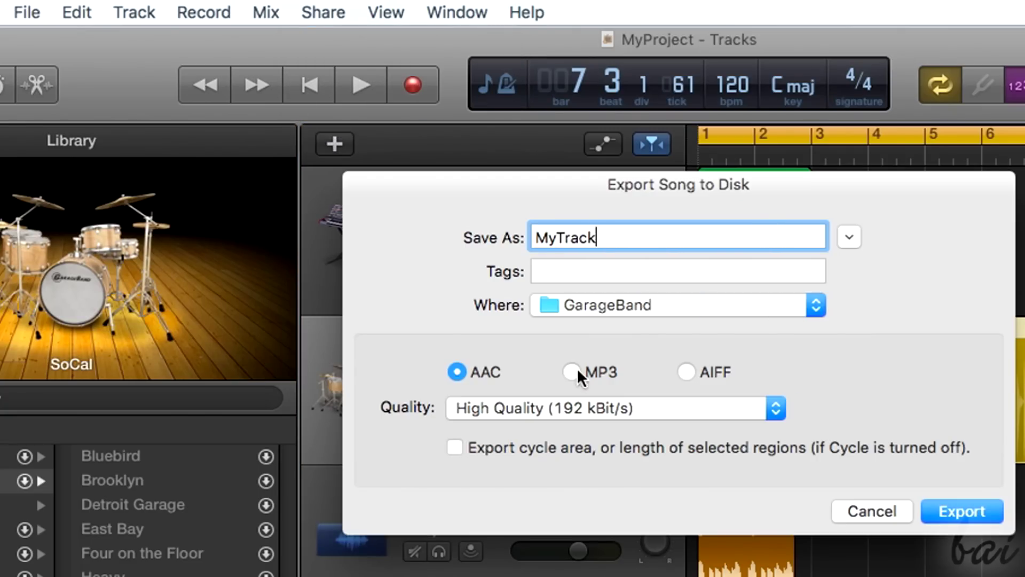
pyautogui.click(581, 372)
pyautogui.click(685, 372)
pyautogui.click(588, 373)
pyautogui.click(780, 408)
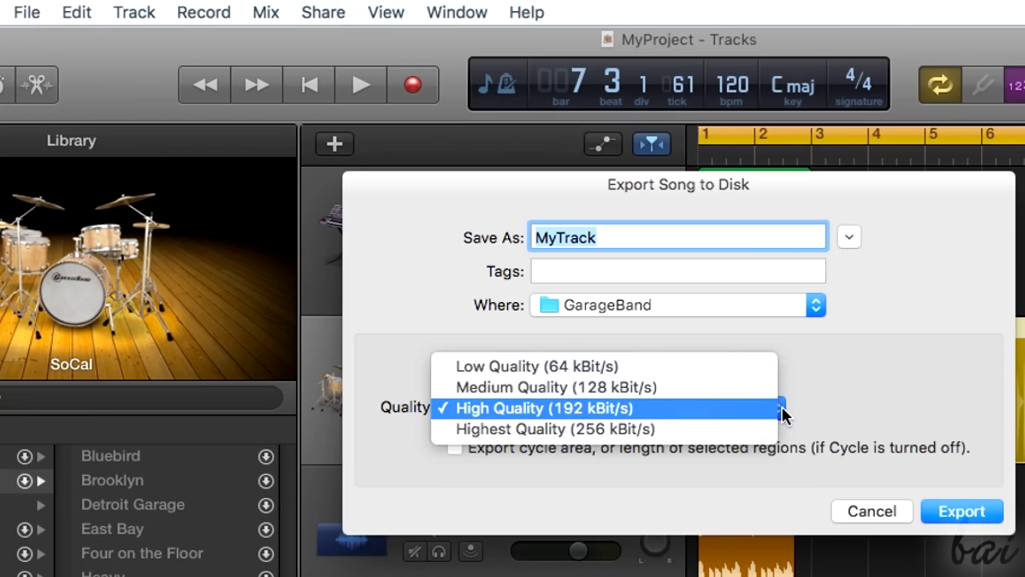
pyautogui.click(739, 412)
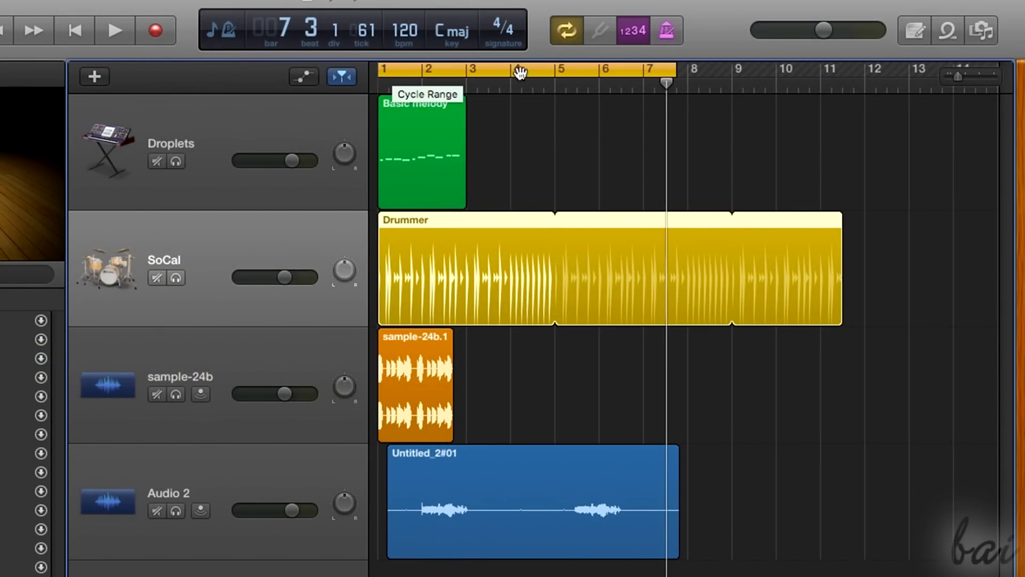
pyautogui.click(569, 32)
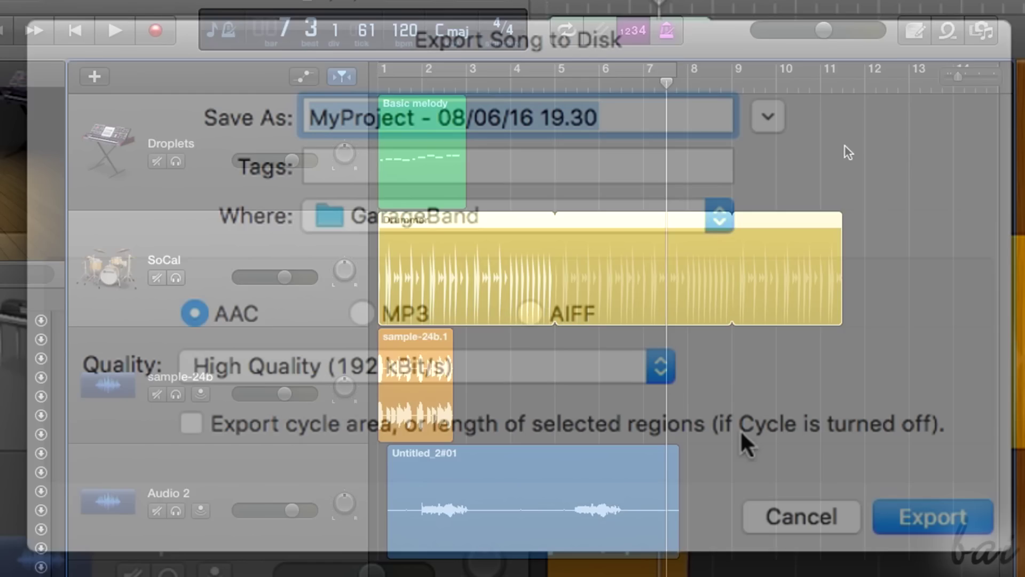
pyautogui.click(926, 516)
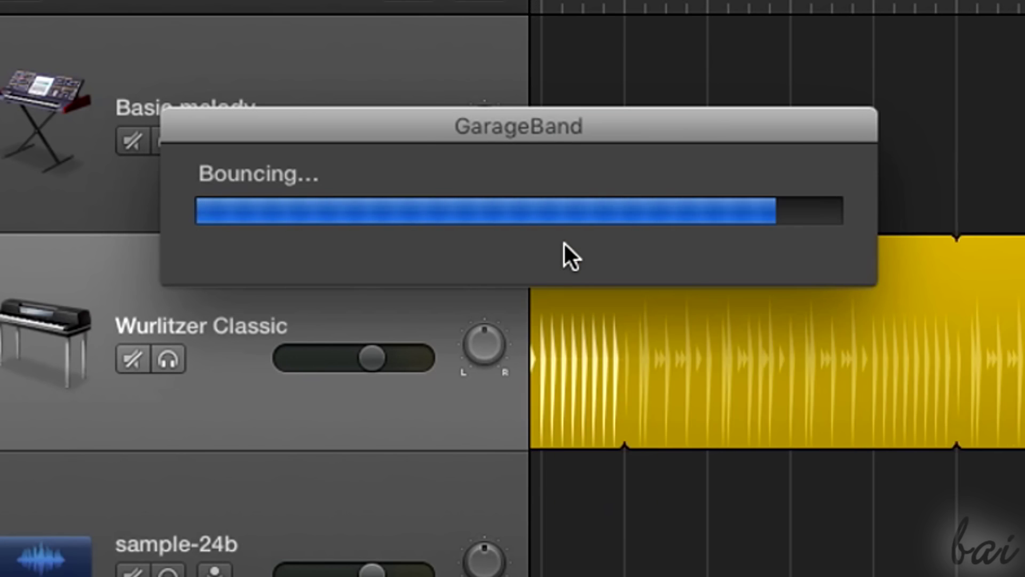